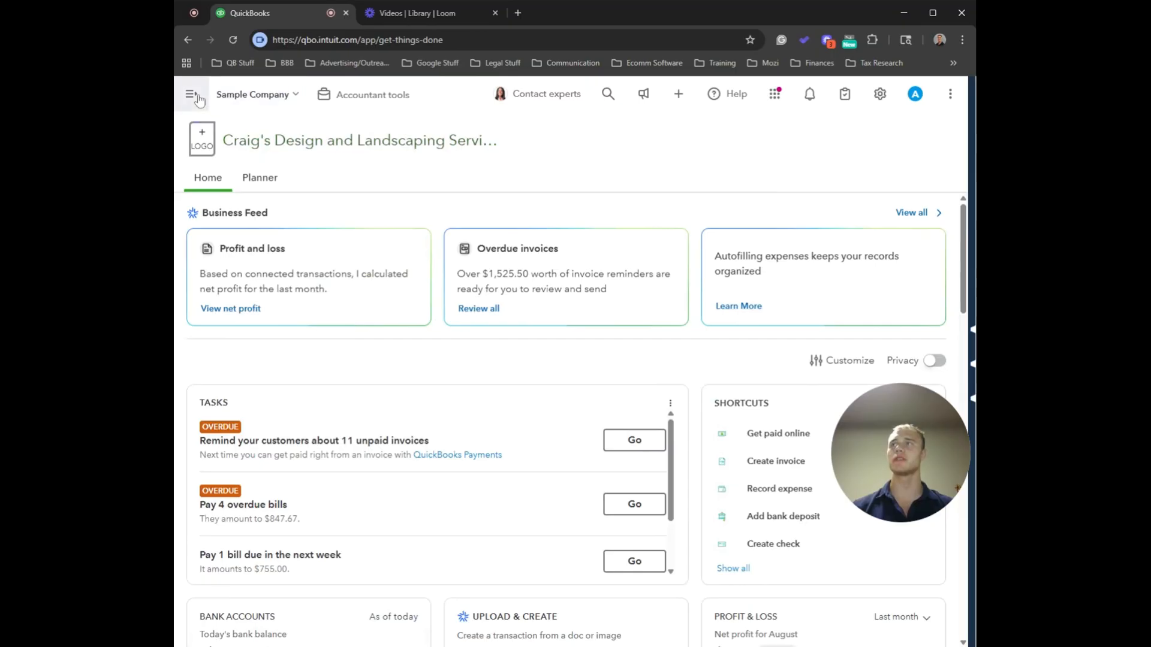
Step: Open the chart of accounts and start a new account named Vendor Deposit
{"action": "left_click", "coordinate": [191, 94]}
{"action": "mouse_move", "coordinate": [216, 316]}
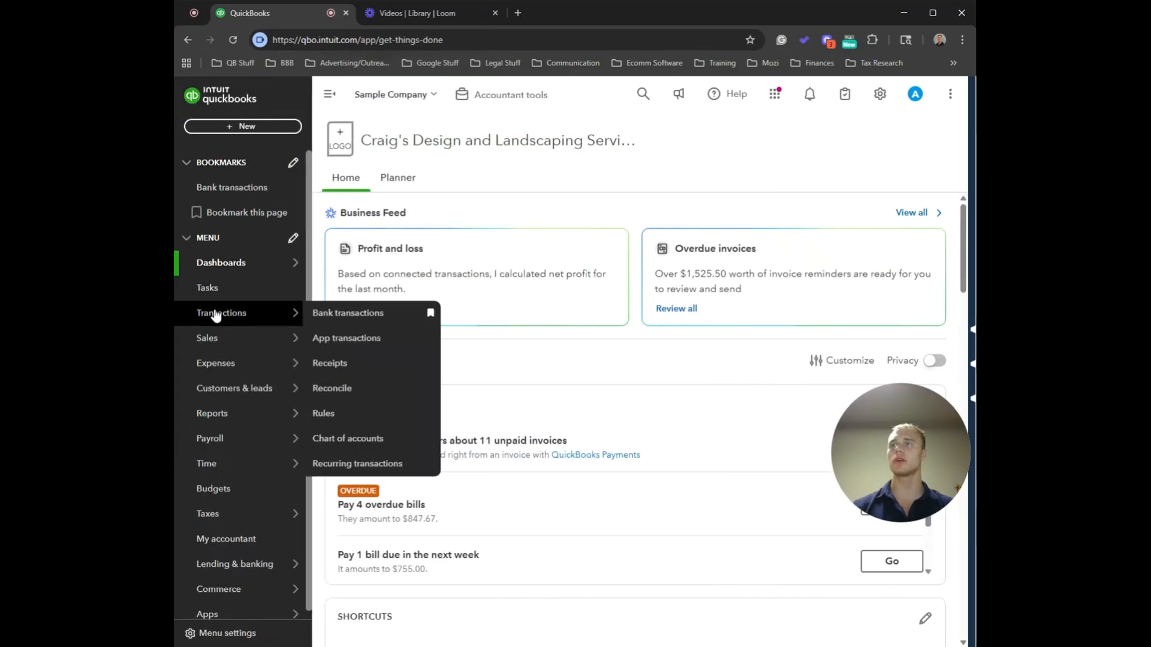
{"action": "left_click", "coordinate": [343, 438]}
{"action": "left_click", "coordinate": [231, 40]}
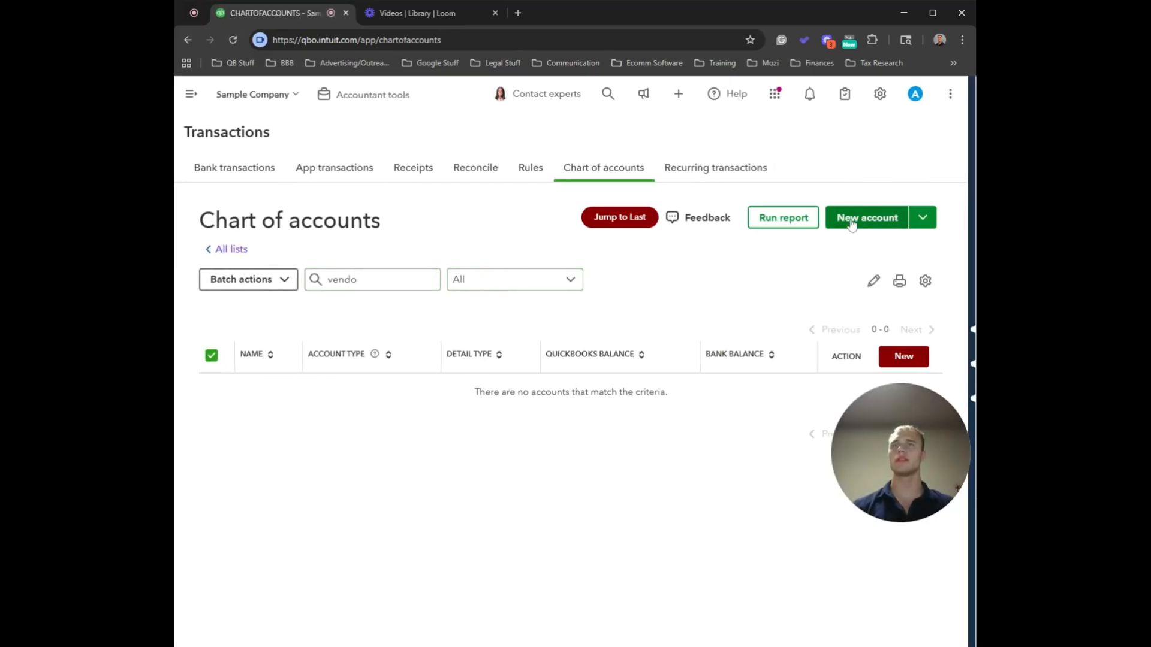
{"action": "left_click", "coordinate": [852, 219]}
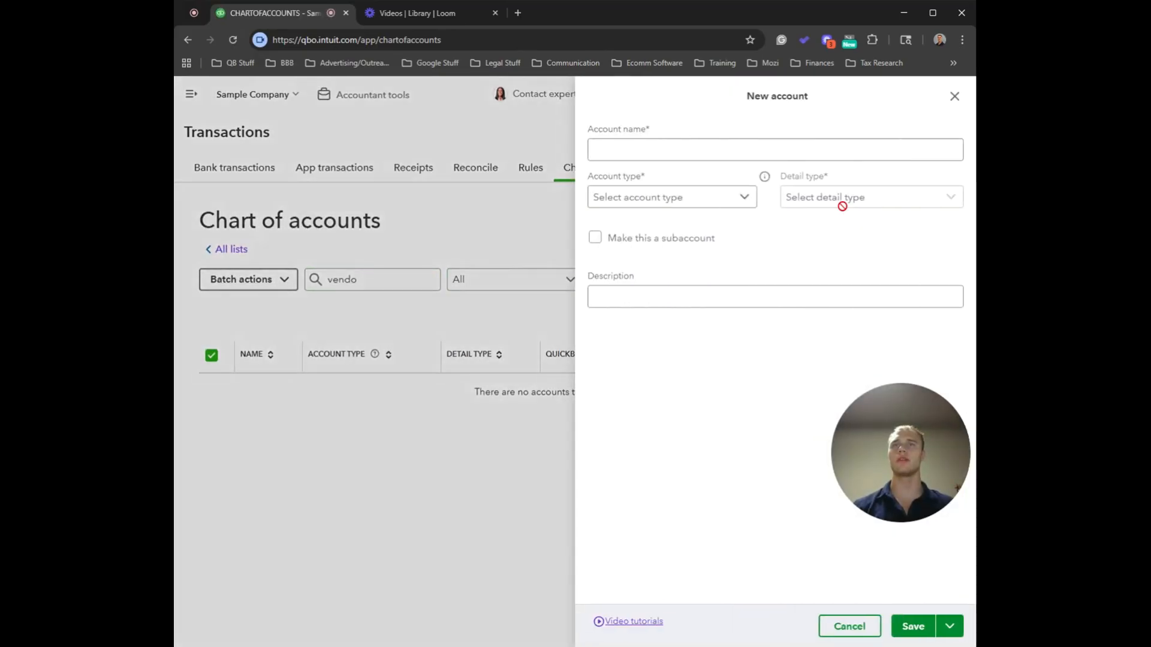
{"action": "type", "text": "Vend"}
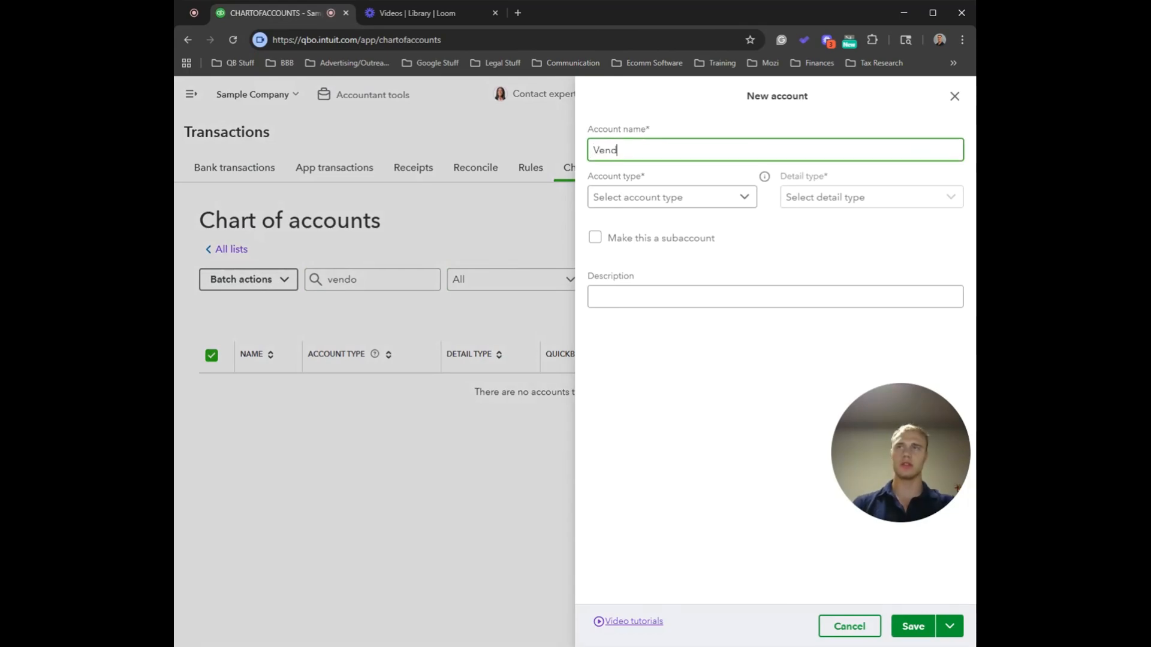
{"action": "type", "text": "or Deposi"}
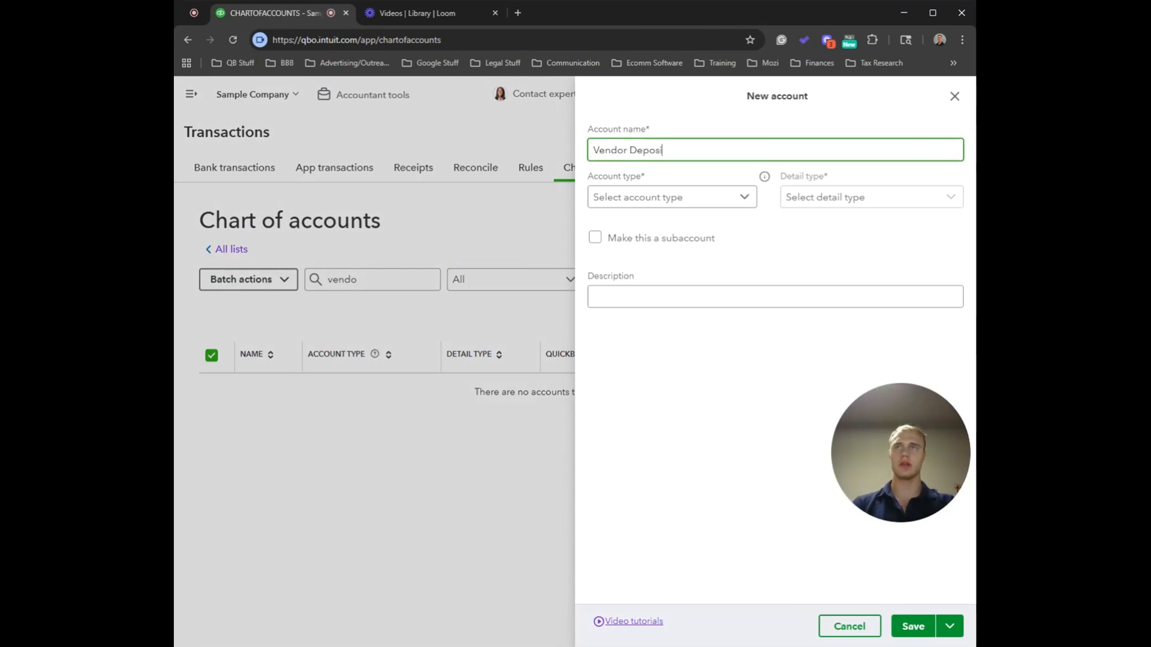
{"action": "type", "text": "t"}
Step: Set both the account type and detail type of the new account to Other Current Assets and save it
{"action": "left_click", "coordinate": [688, 201]}
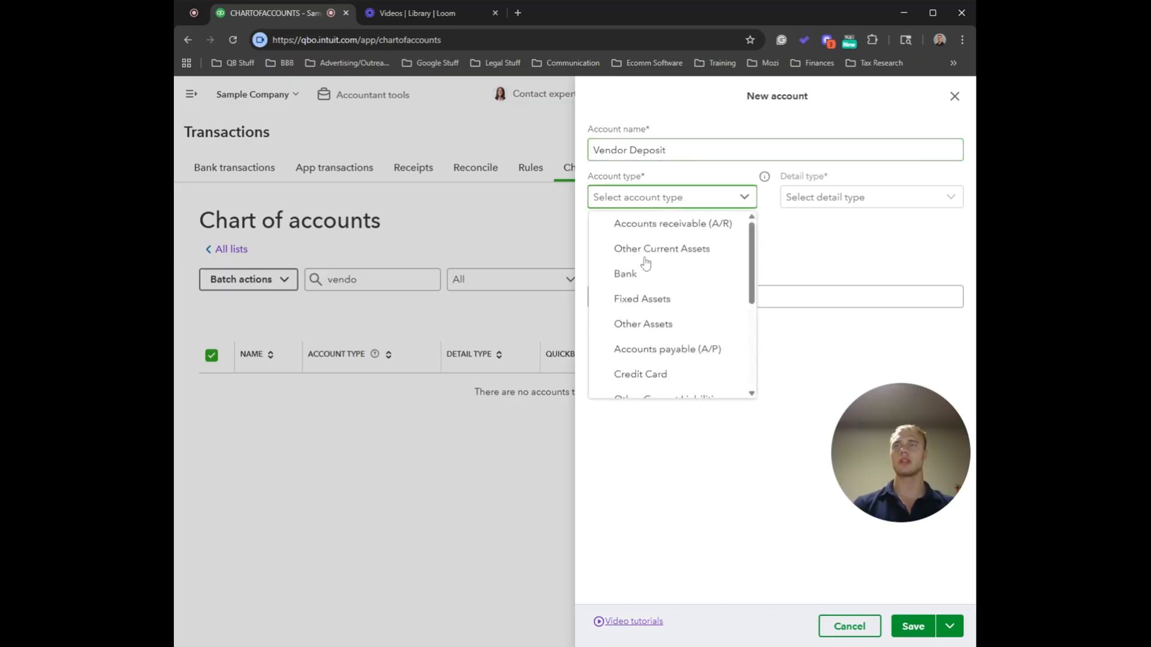
{"action": "left_click", "coordinate": [663, 250]}
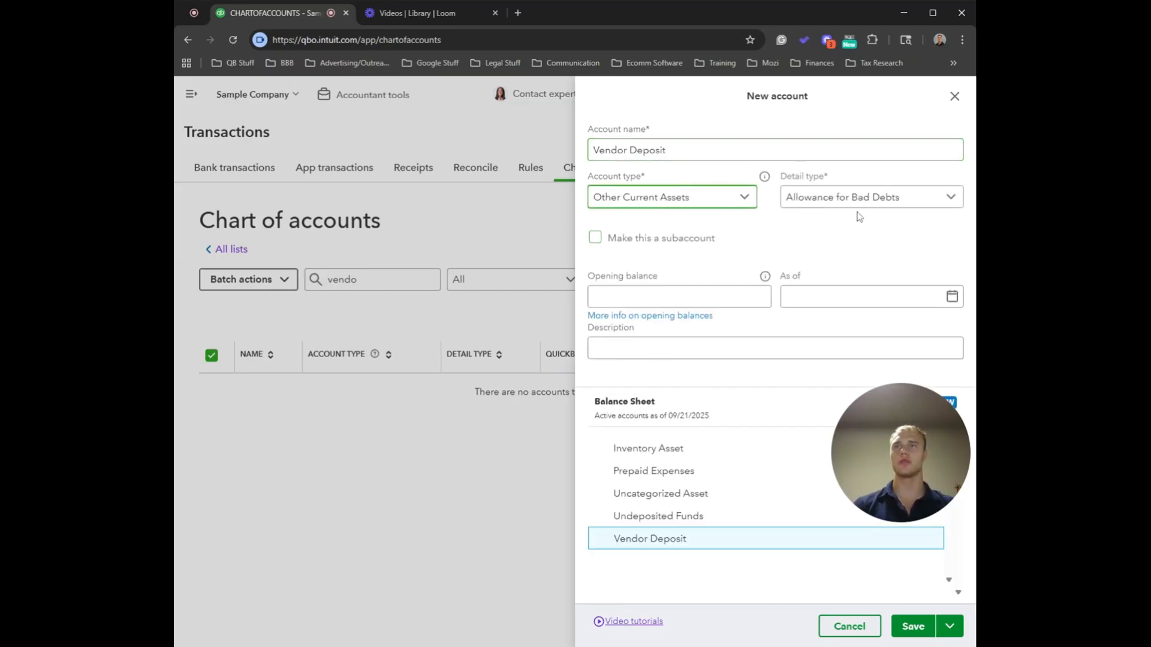
{"action": "left_click", "coordinate": [858, 201]}
{"action": "scroll", "coordinate": [817, 329], "scroll_direction": "down", "scroll_amount": 3}
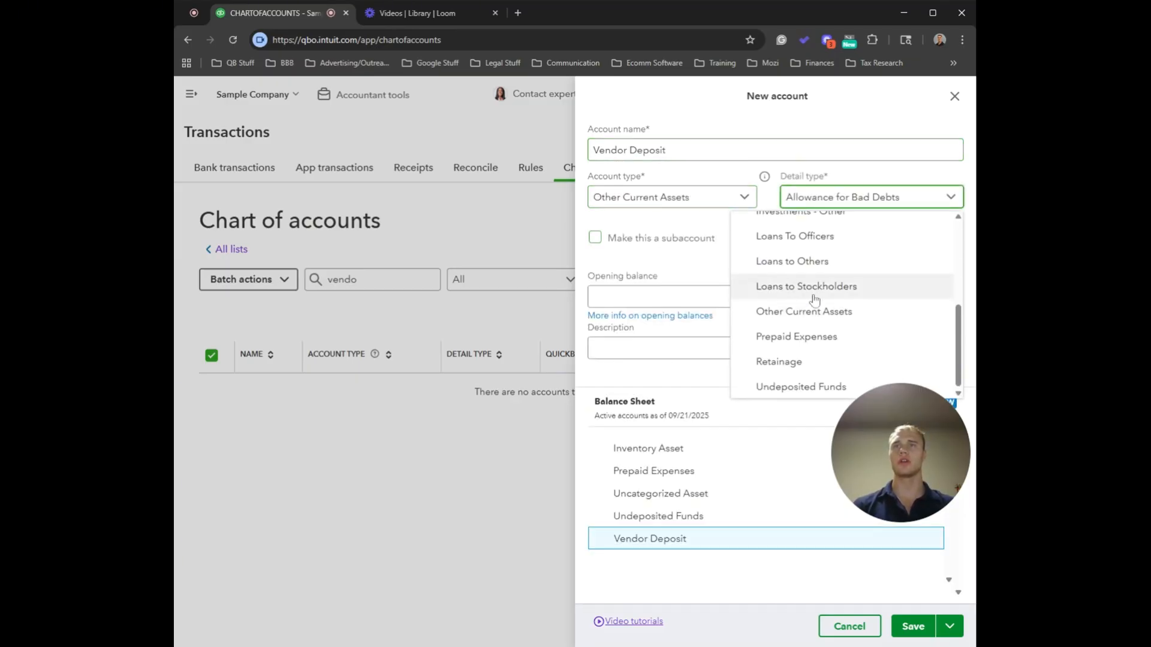
{"action": "scroll", "coordinate": [817, 324], "scroll_direction": "up", "scroll_amount": 2}
{"action": "scroll", "coordinate": [821, 300], "scroll_direction": "down", "scroll_amount": 1}
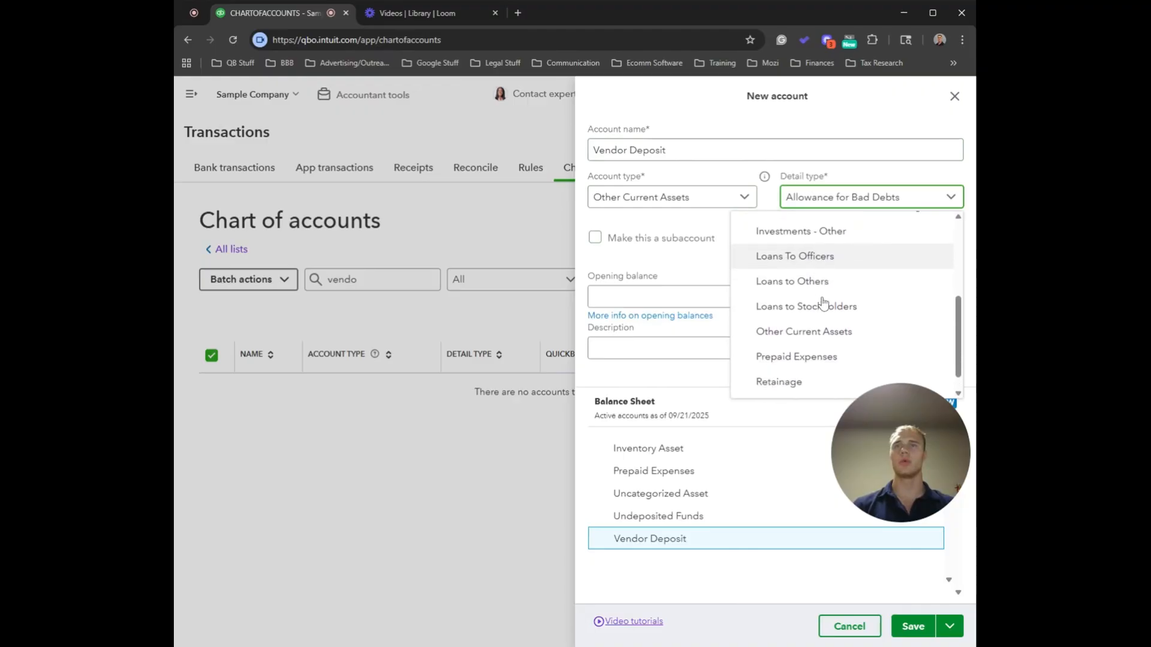
{"action": "left_click", "coordinate": [811, 315]}
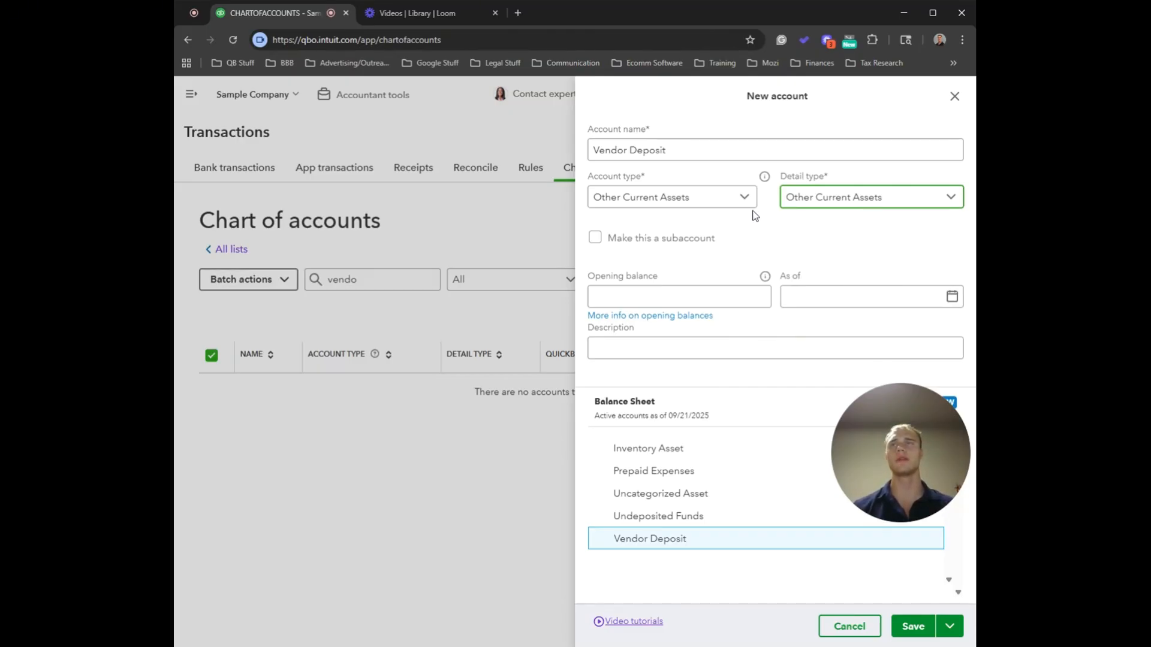
{"action": "left_click_drag", "start_coordinate": [611, 150], "coordinate": [643, 150]}
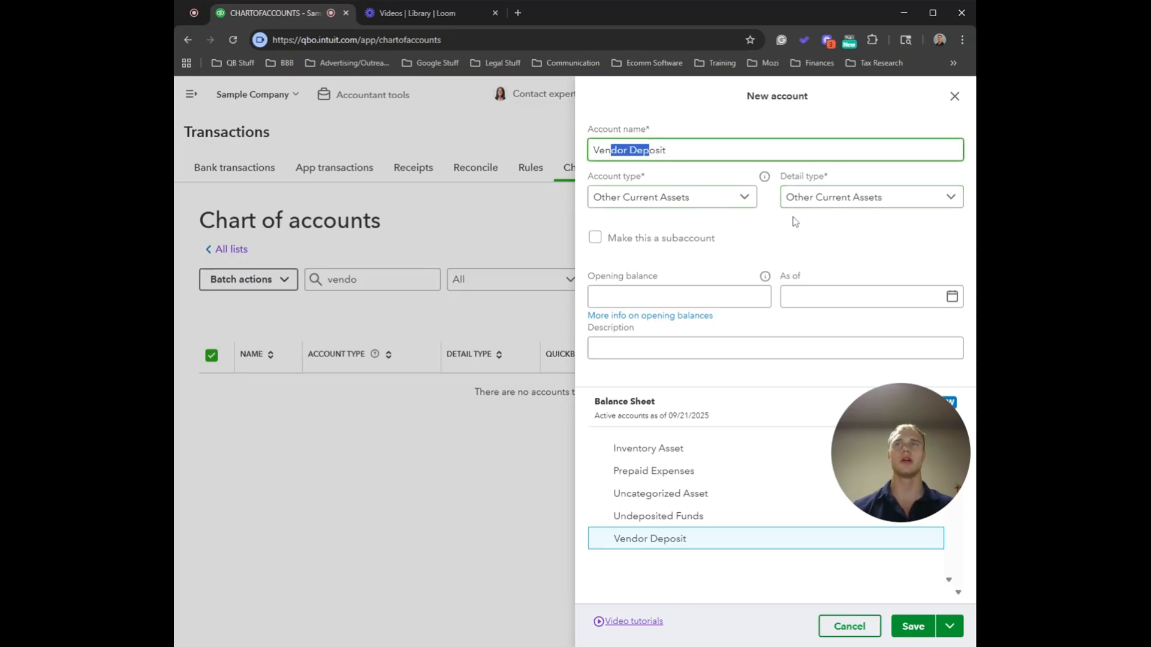
{"action": "left_click", "coordinate": [802, 238]}
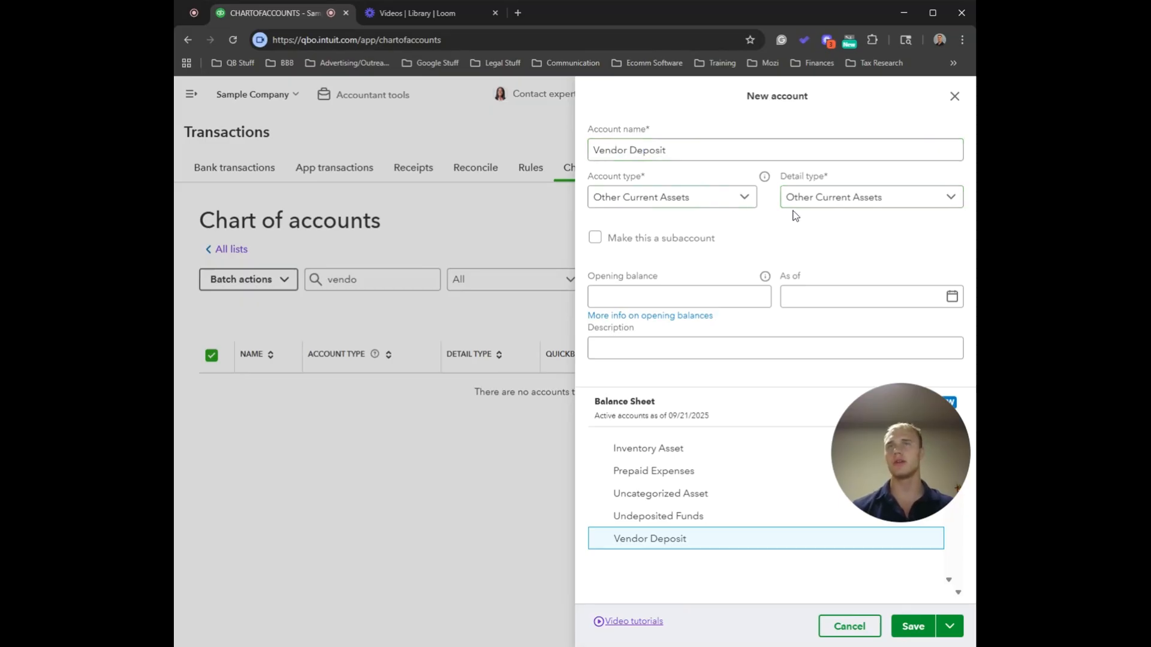
{"action": "left_click", "coordinate": [900, 625]}
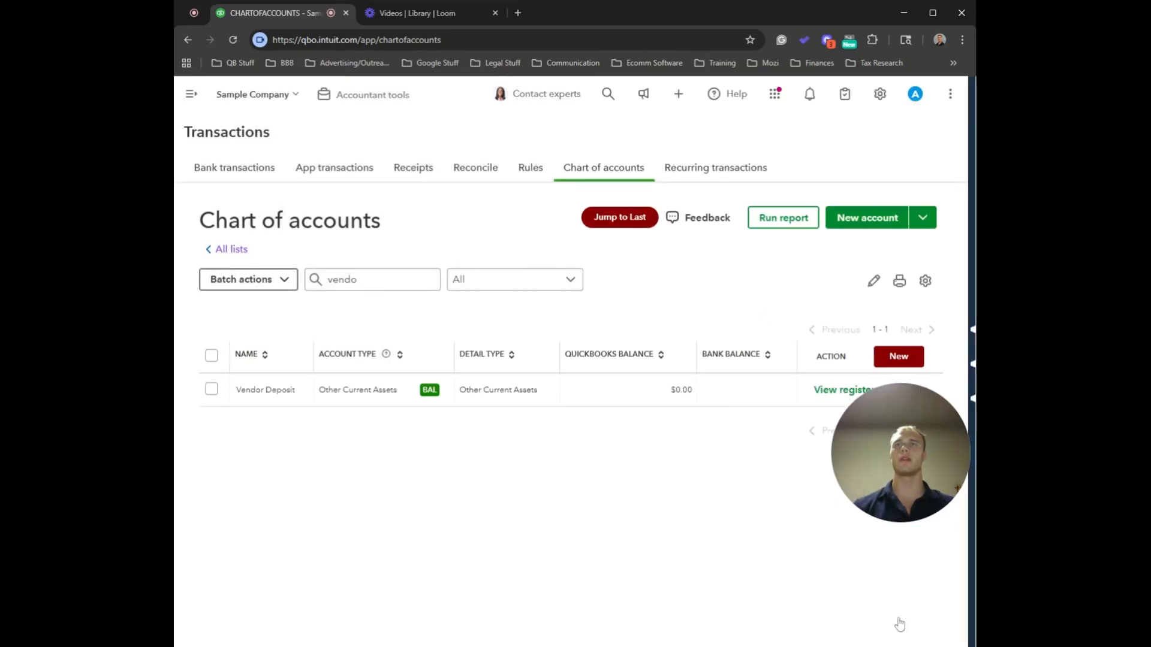
Step: Go to the bank transactions for review and dismiss the bank connection notice
{"action": "left_click", "coordinate": [190, 94]}
{"action": "mouse_move", "coordinate": [217, 368]}
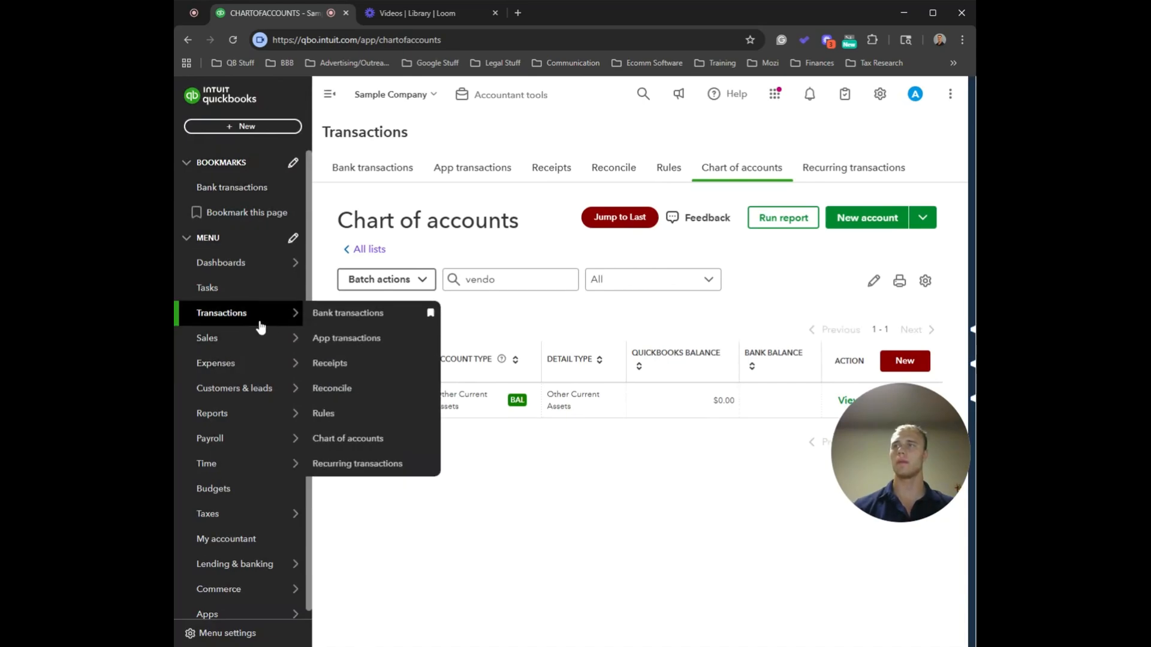
{"action": "left_click", "coordinate": [345, 171]}
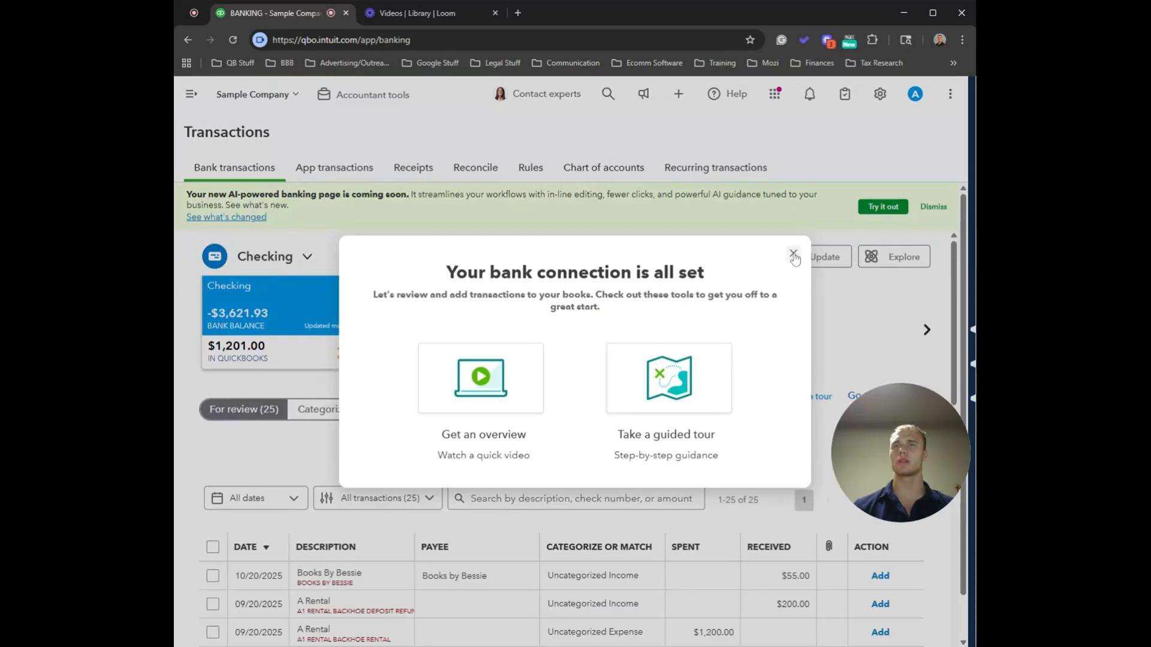
{"action": "left_click", "coordinate": [793, 253]}
{"action": "scroll", "coordinate": [719, 325], "scroll_direction": "down", "scroll_amount": 5}
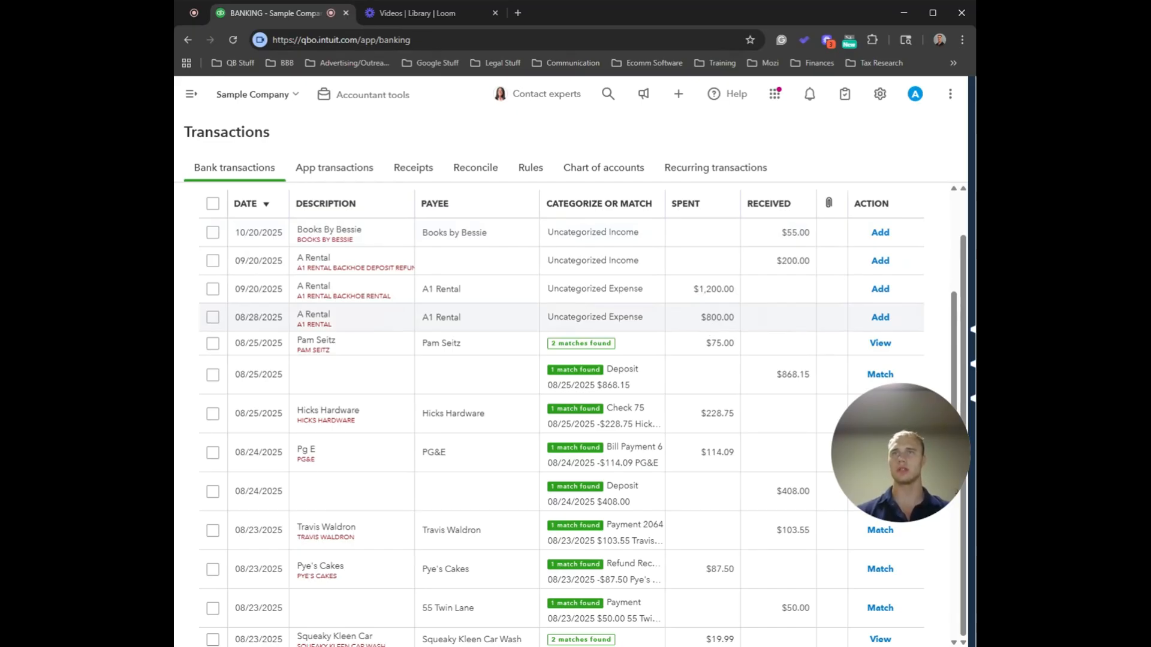
Step: Categorize the 08/28/2025 A1 Rental payment to Vendor Deposit with the memo "8/28/25 Rock Fountains" and add it to the books
{"action": "left_click", "coordinate": [695, 322]}
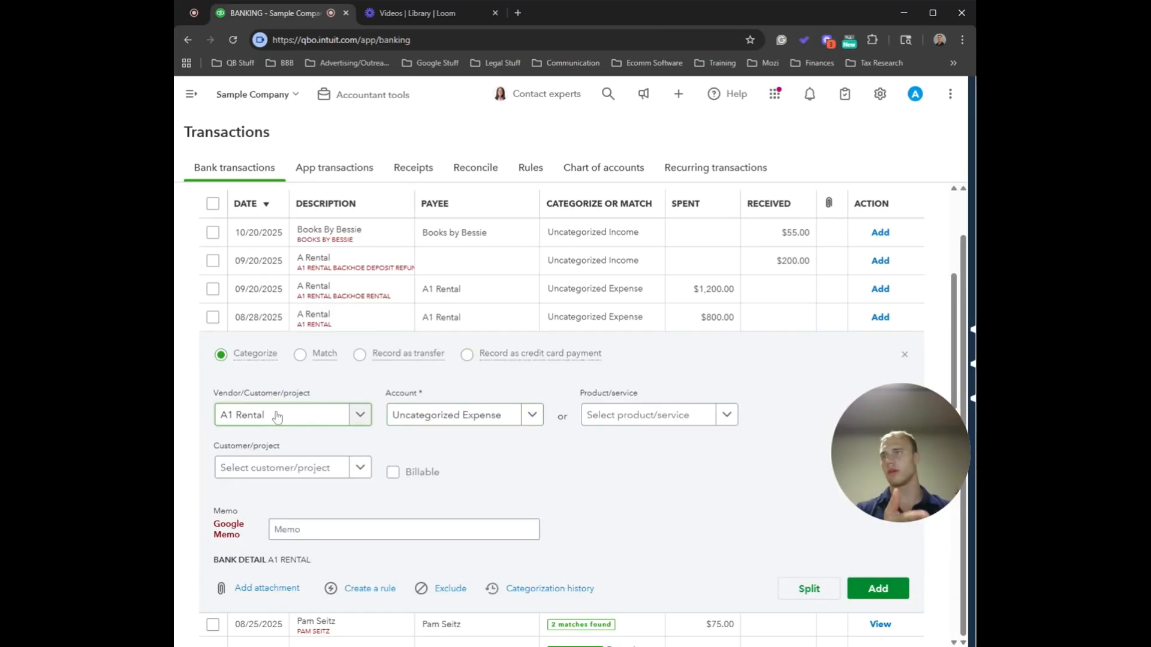
{"action": "left_click", "coordinate": [443, 424]}
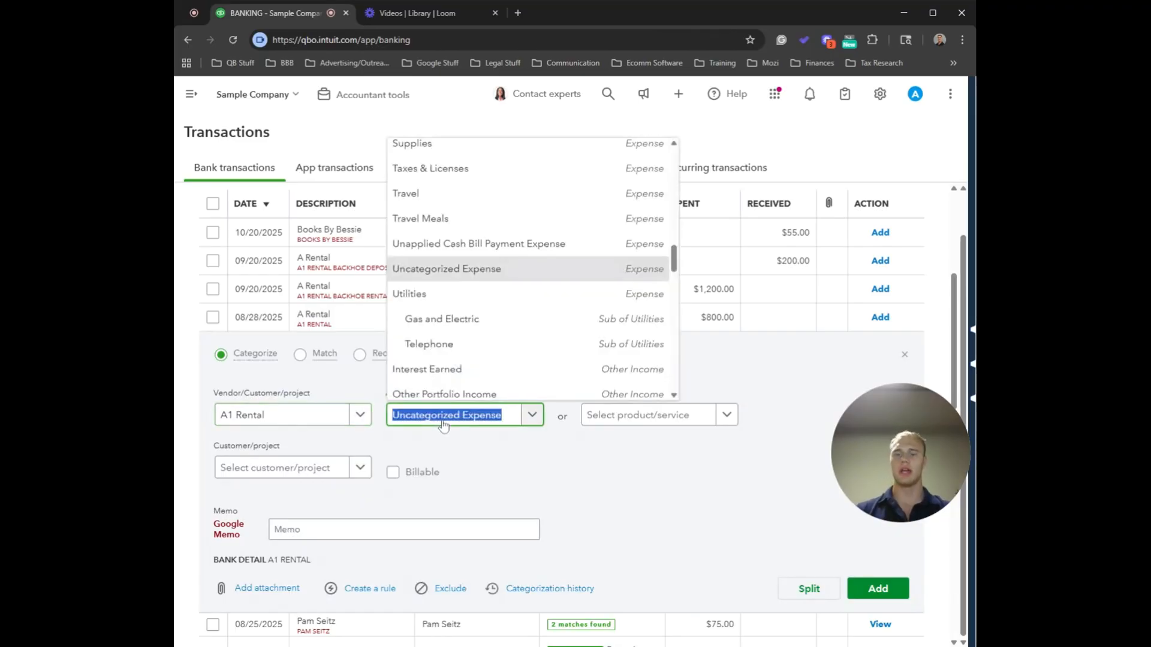
{"action": "type", "text": "vendor"}
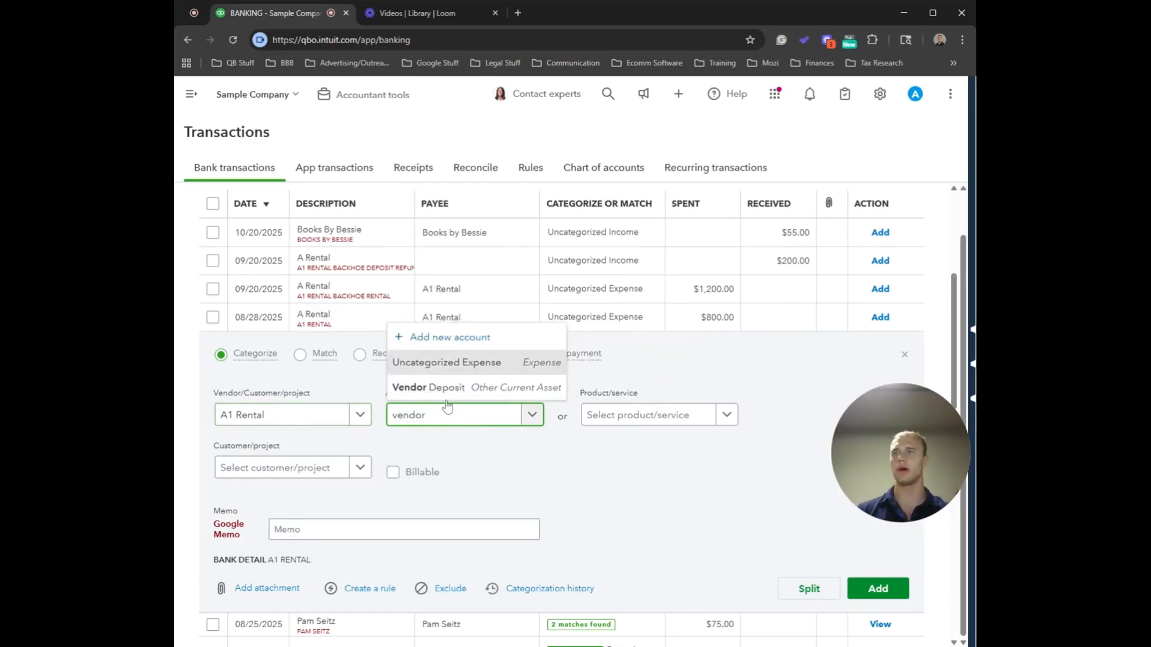
{"action": "left_click", "coordinate": [447, 388]}
{"action": "left_click", "coordinate": [275, 530]}
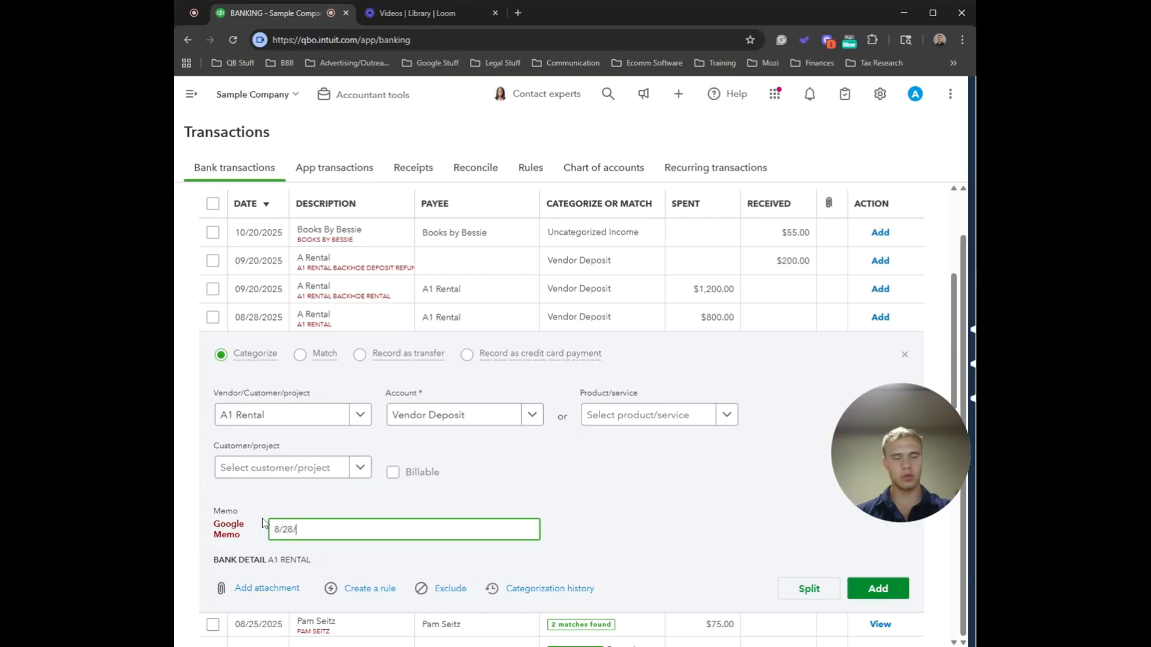
{"action": "type", "text": "k Fountains"}
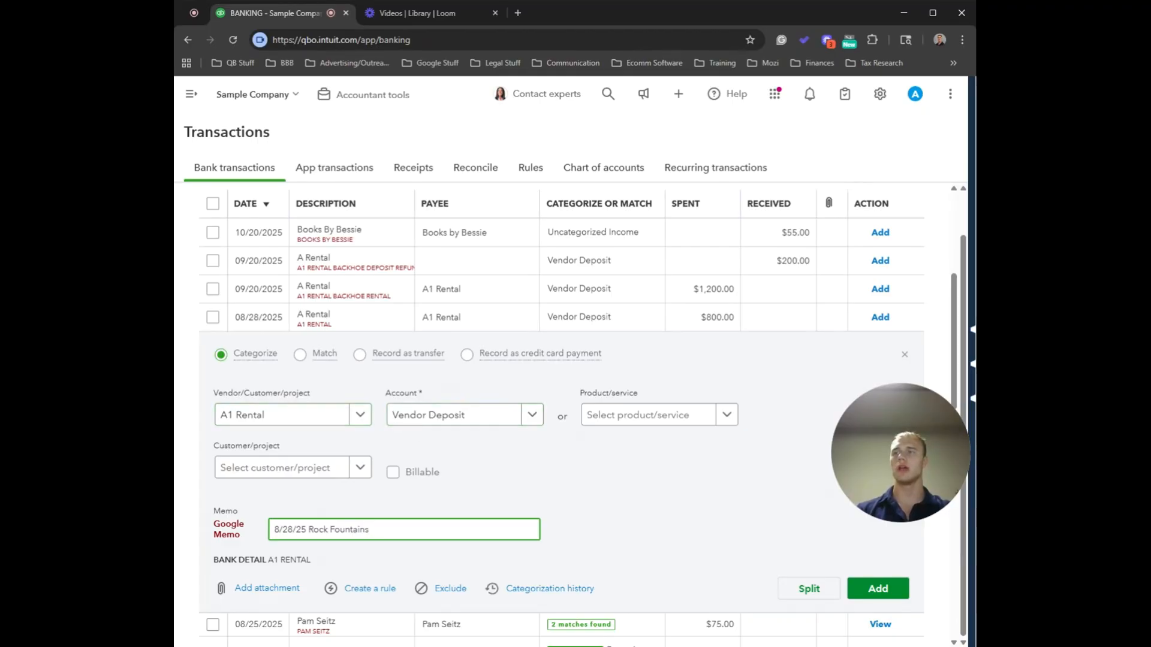
{"action": "left_click", "coordinate": [907, 590]}
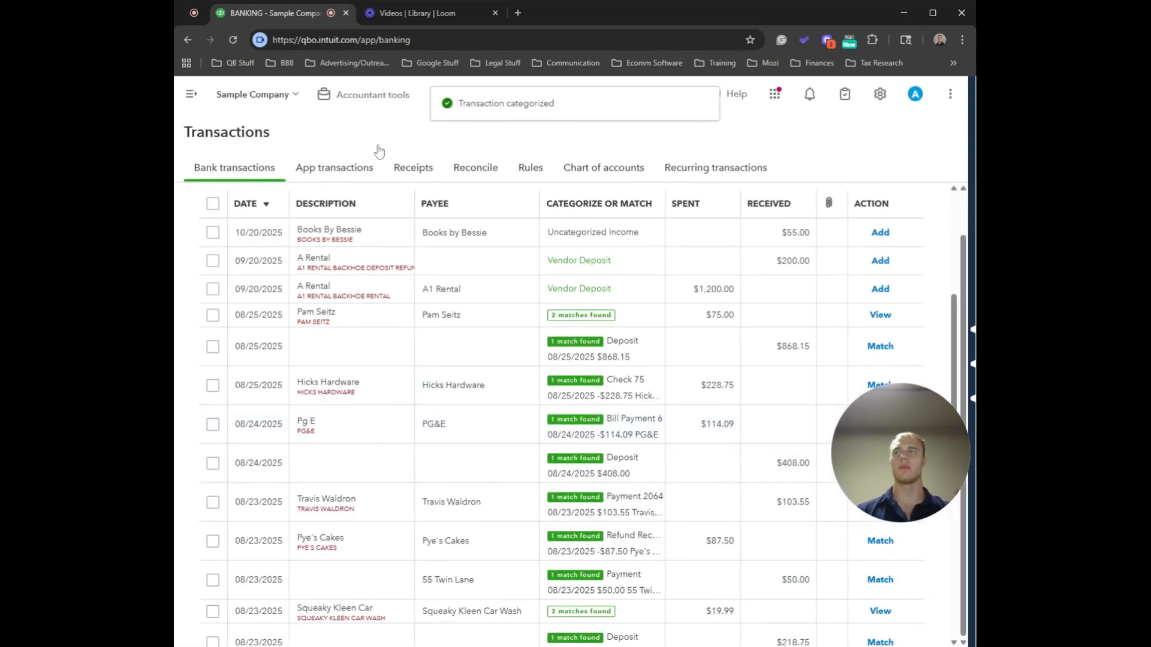
Step: Run the Balance Sheet report, close its insights, and examine the report date and the Vendor Deposit line
{"action": "left_click", "coordinate": [191, 94]}
{"action": "mouse_move", "coordinate": [248, 426]}
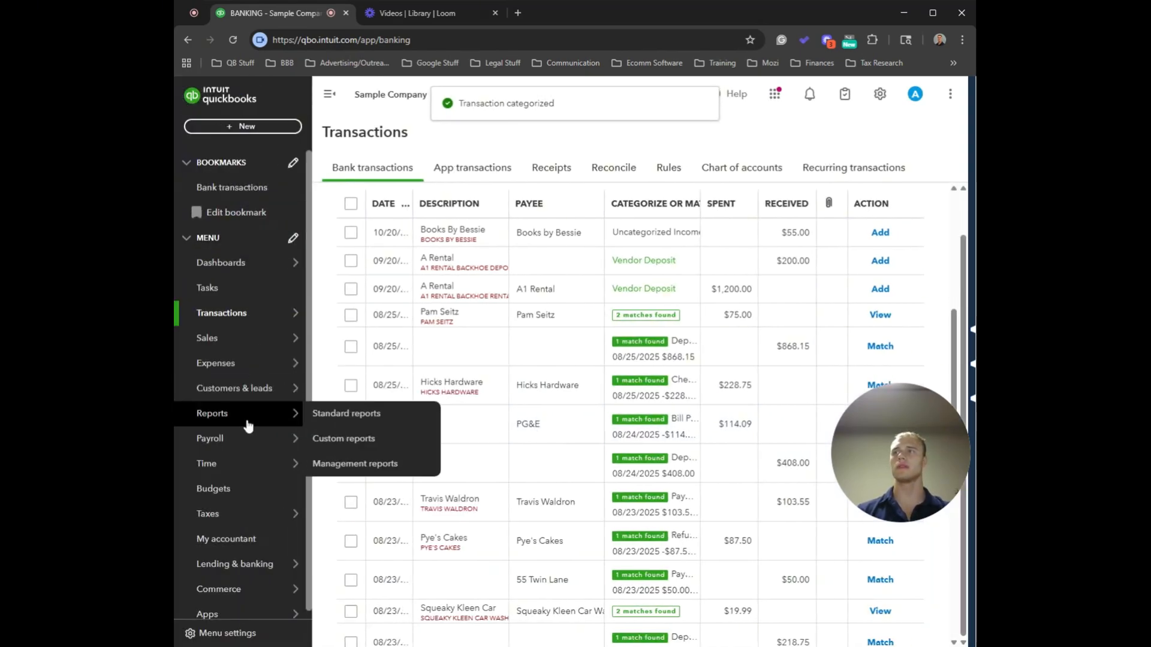
{"action": "left_click", "coordinate": [327, 415]}
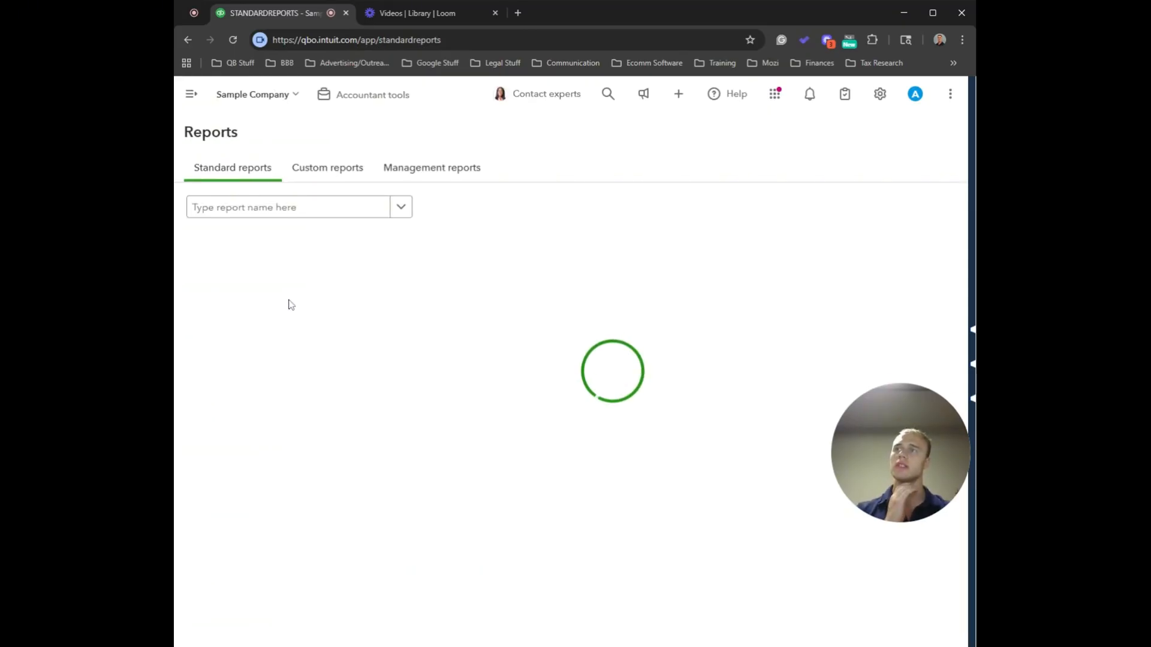
{"action": "left_click", "coordinate": [237, 300]}
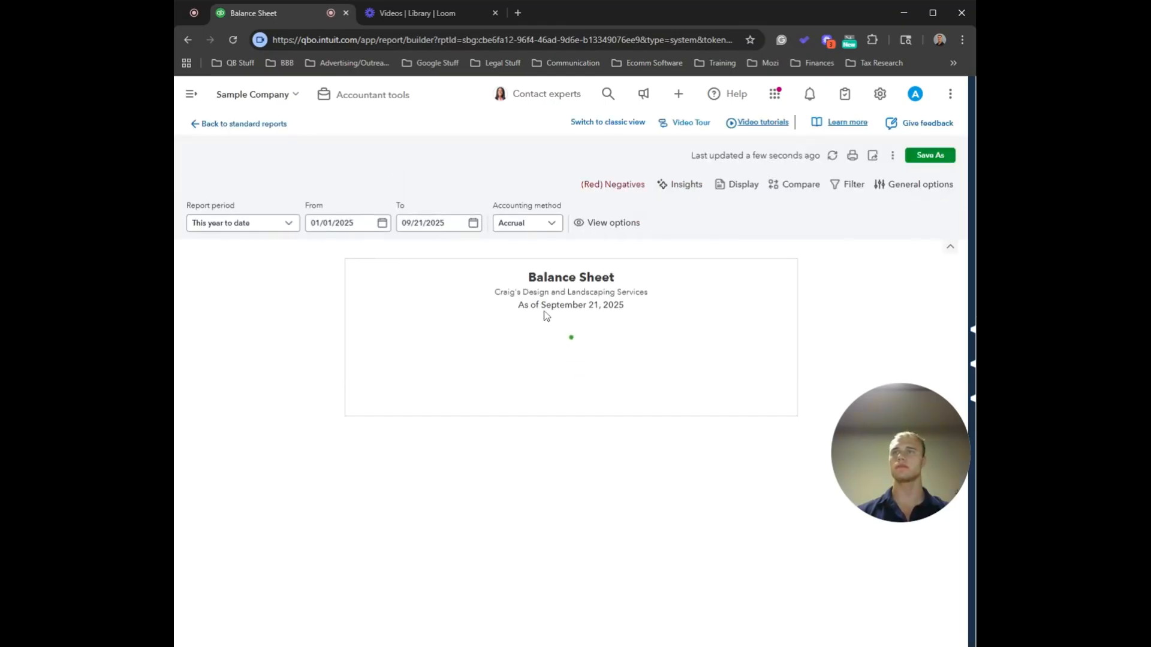
{"action": "left_click", "coordinate": [664, 225]}
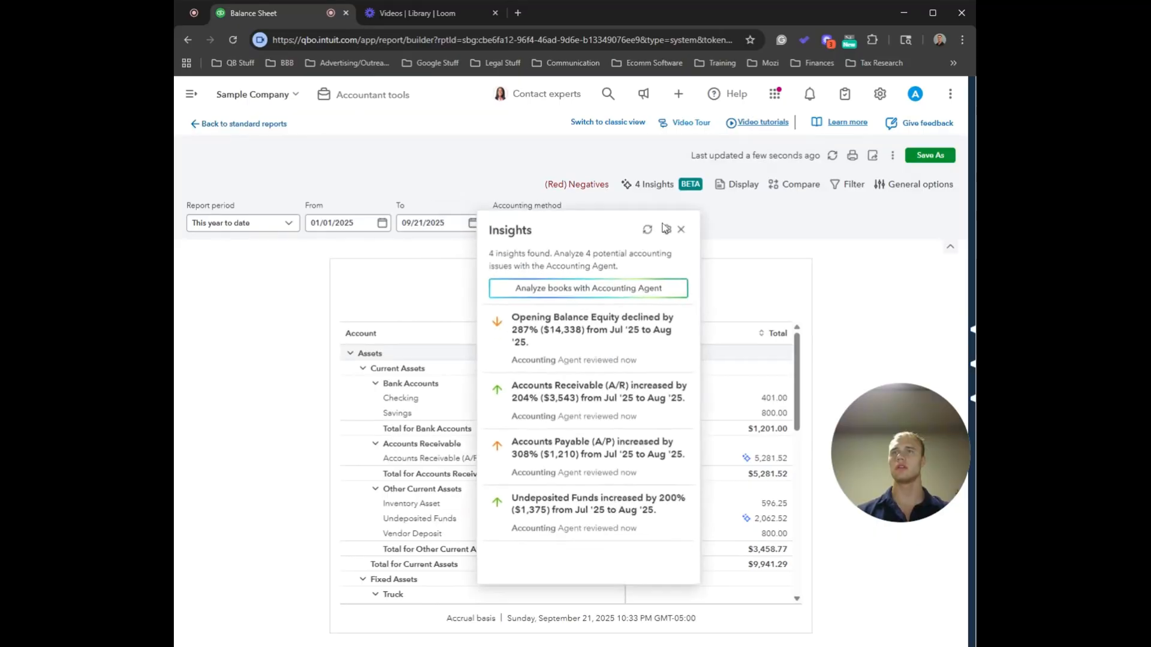
{"action": "left_click", "coordinate": [687, 222]}
{"action": "left_click_drag", "start_coordinate": [542, 305], "coordinate": [614, 305]}
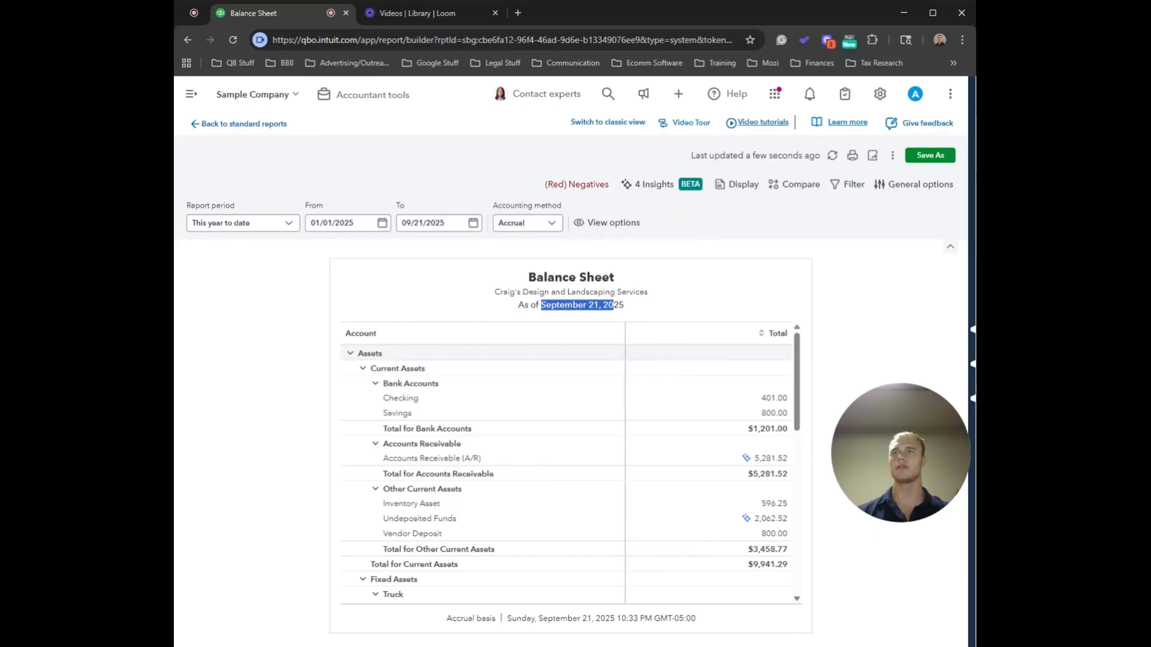
{"action": "scroll", "coordinate": [540, 360], "scroll_direction": "down", "scroll_amount": 3}
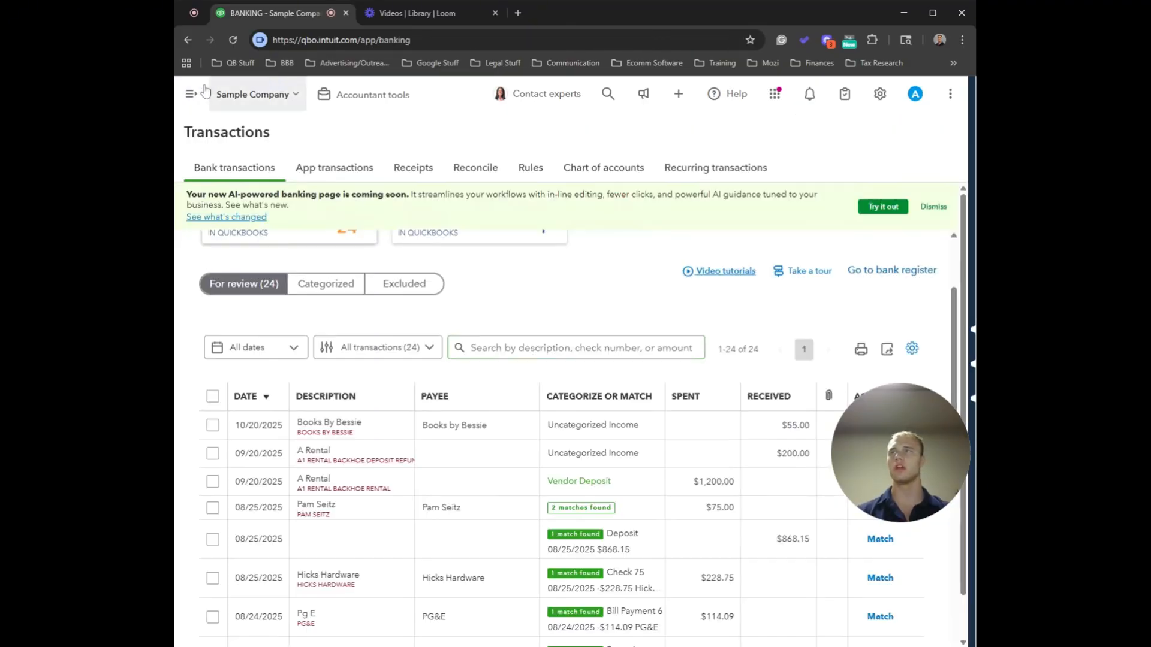
Step: Start a new bill for vendor A1 Rental with the bill date 09/09/2025 and the autofill pane closed
{"action": "left_click", "coordinate": [192, 95]}
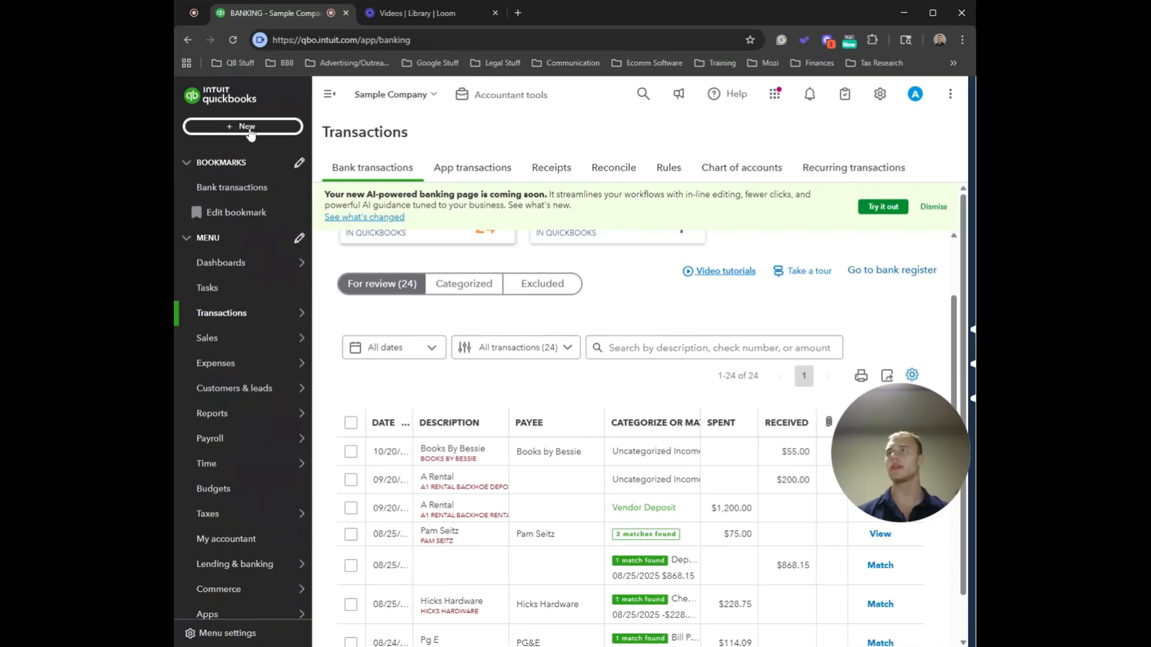
{"action": "left_click", "coordinate": [250, 130]}
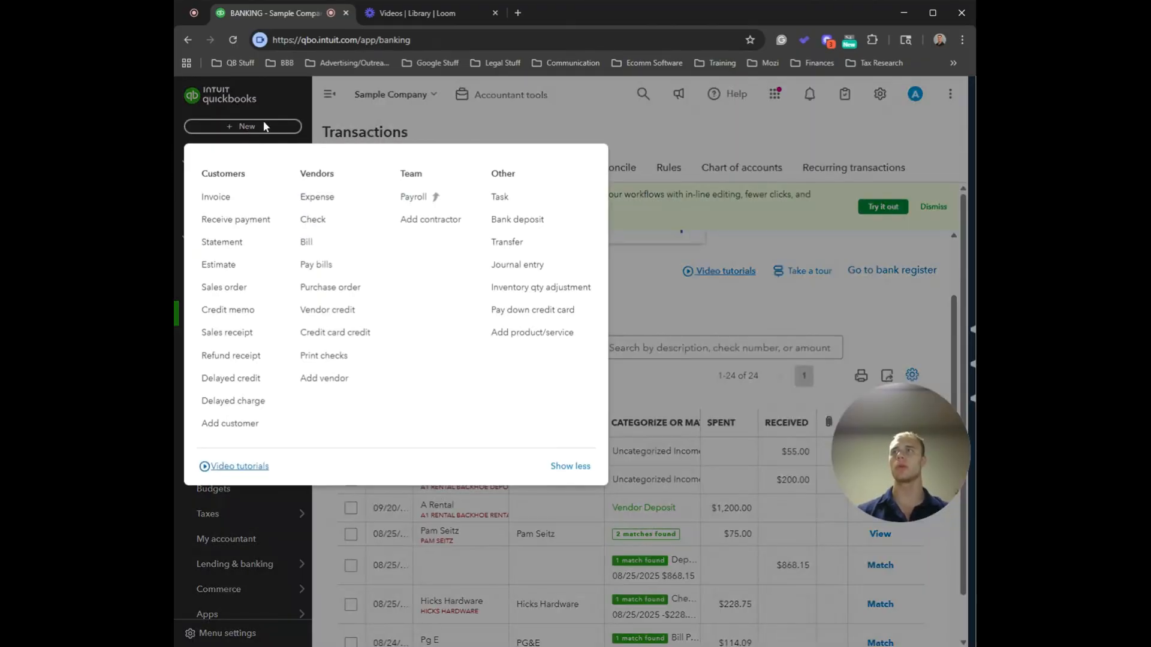
{"action": "left_click", "coordinate": [311, 243]}
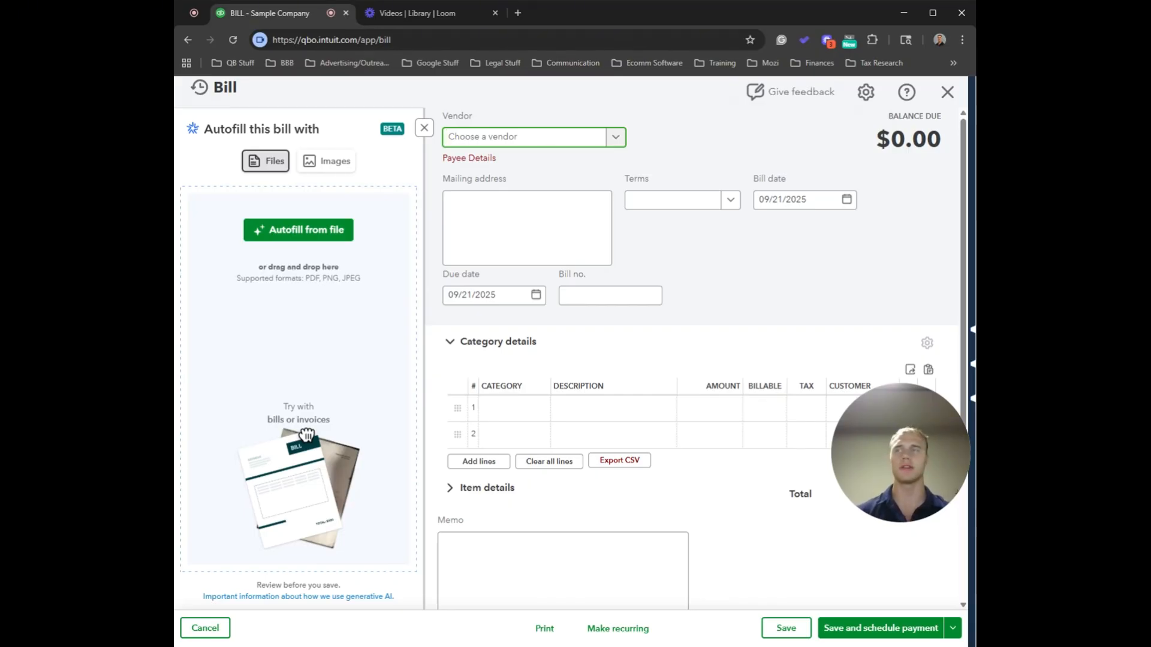
{"action": "left_click", "coordinate": [424, 128]}
{"action": "left_click", "coordinate": [304, 137]}
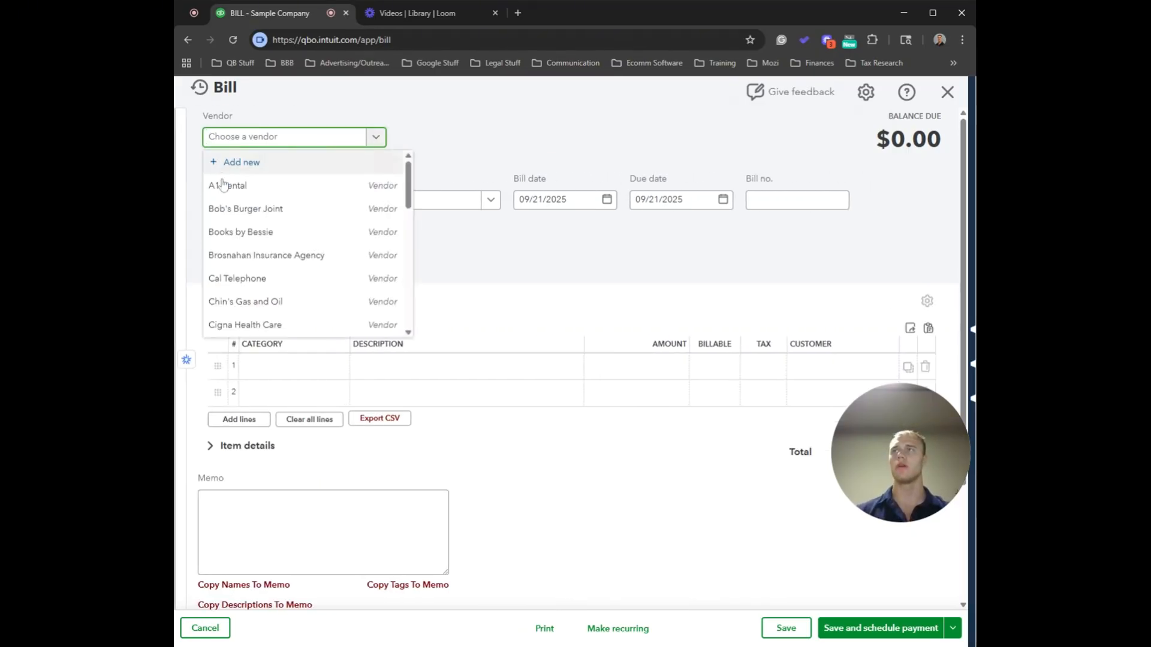
{"action": "left_click", "coordinate": [224, 186]}
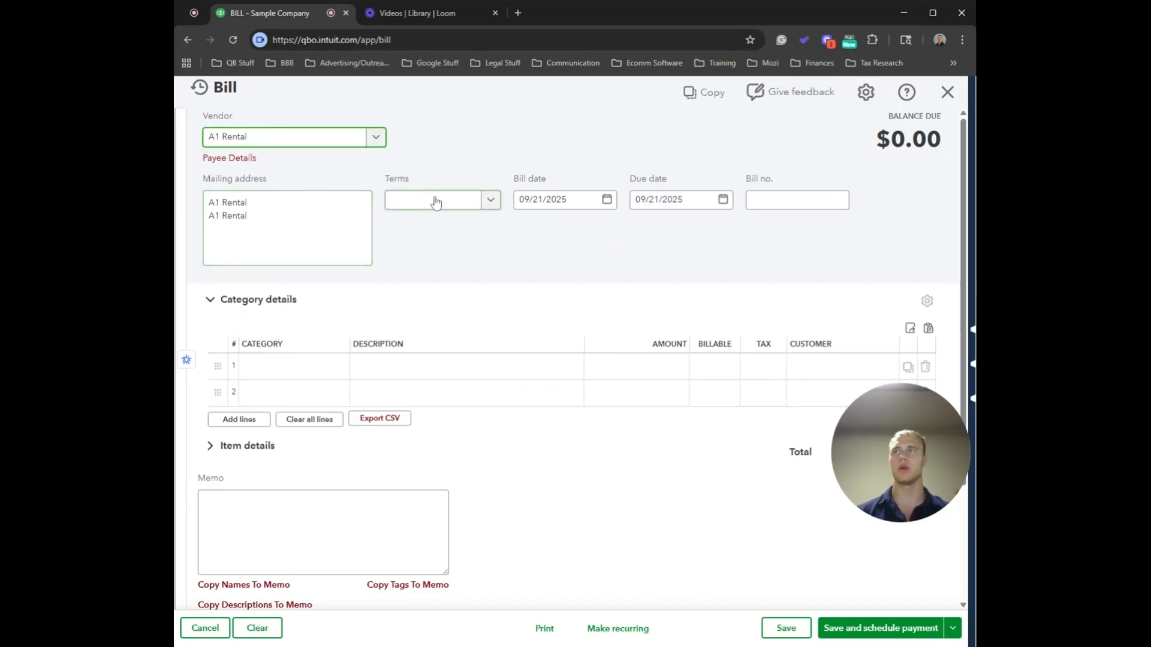
{"action": "left_click", "coordinate": [606, 200]}
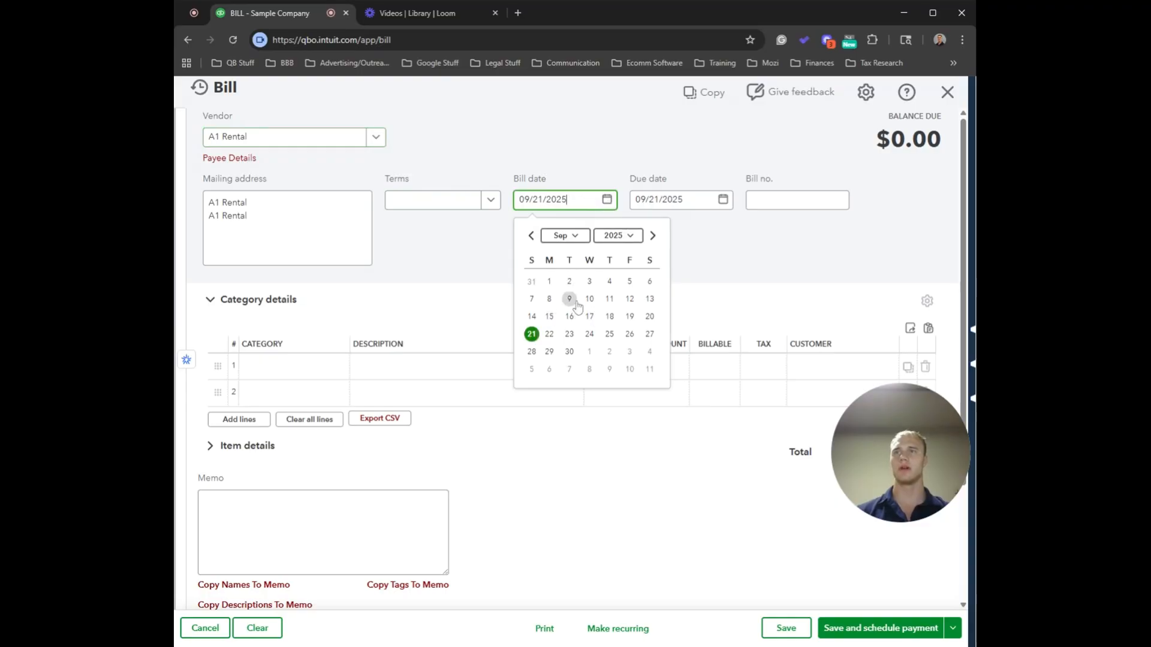
{"action": "left_click", "coordinate": [569, 300]}
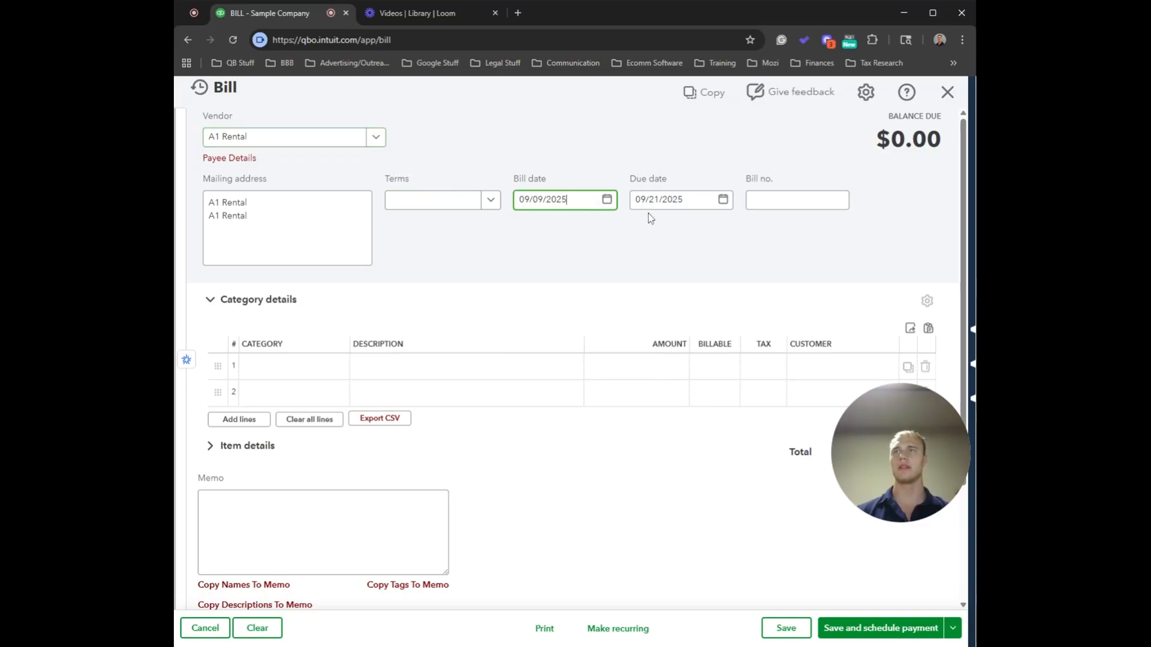
Step: Set the bill's payment terms to Net 15 and expand the item details section
{"action": "left_click", "coordinate": [489, 200]}
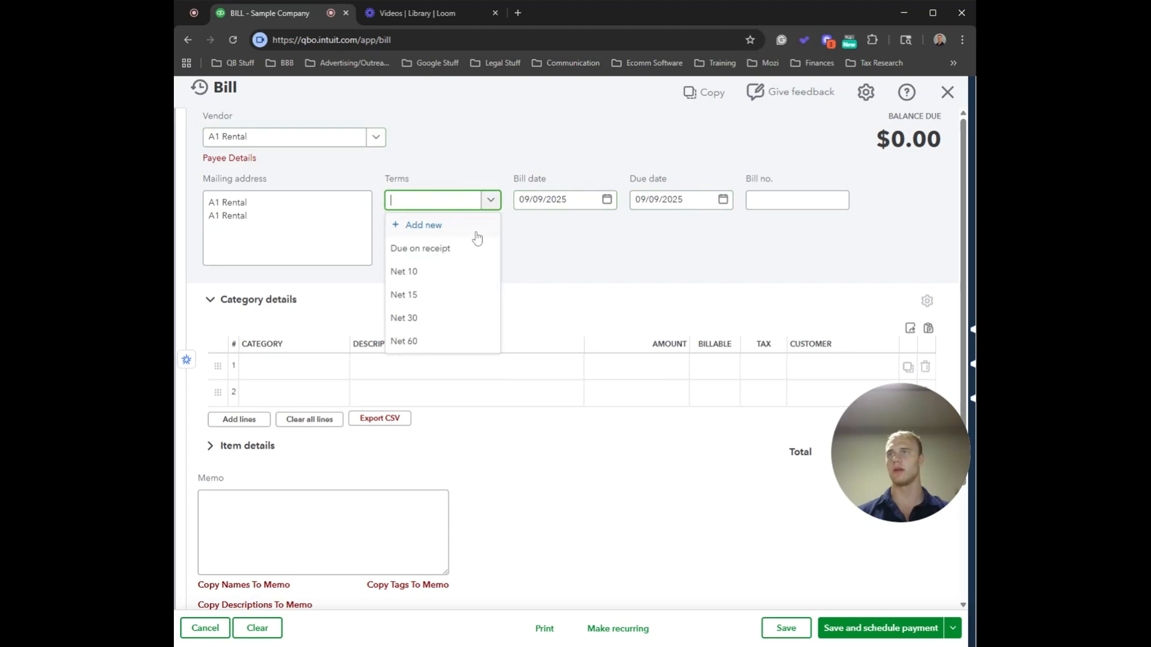
{"action": "left_click", "coordinate": [431, 296]}
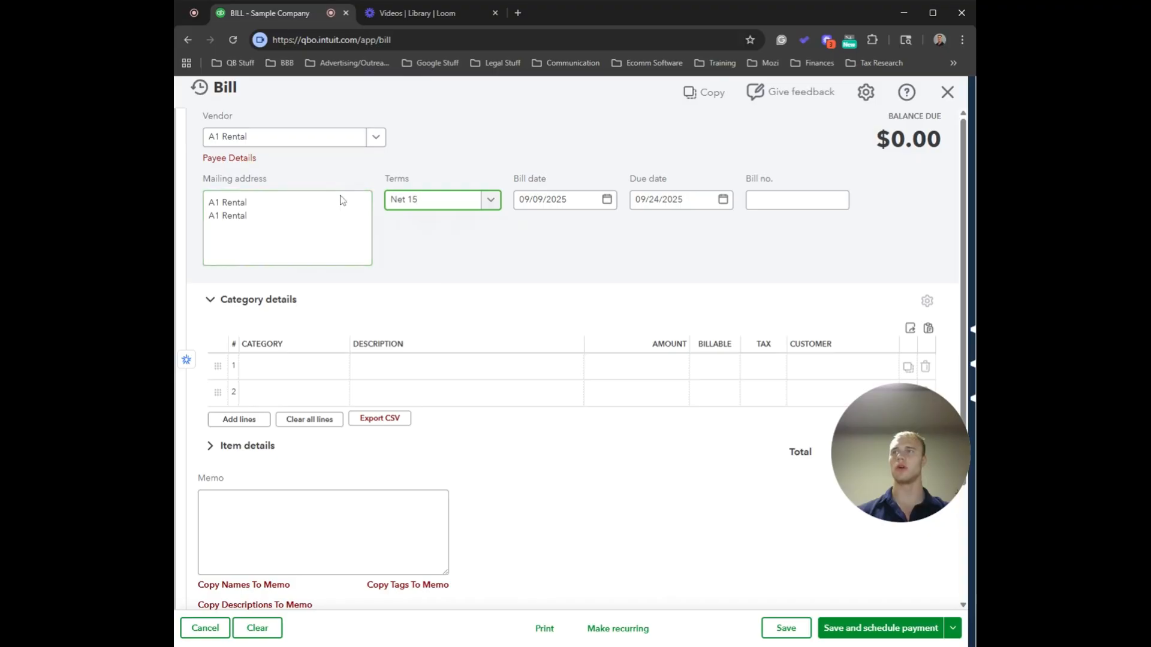
{"action": "scroll", "coordinate": [329, 256], "scroll_direction": "down", "scroll_amount": 1}
{"action": "left_click", "coordinate": [228, 382]}
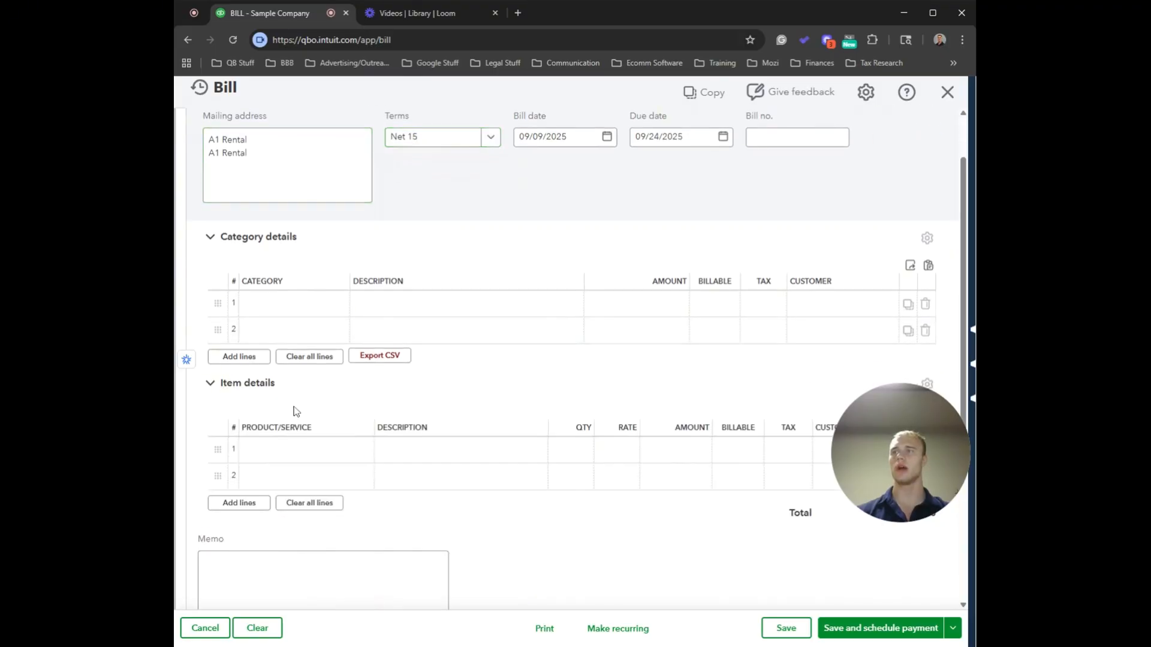
Step: Add a Rock Fountain item line with quantity 32 and rate 125, and check the bill's balance due
{"action": "left_click", "coordinate": [275, 450]}
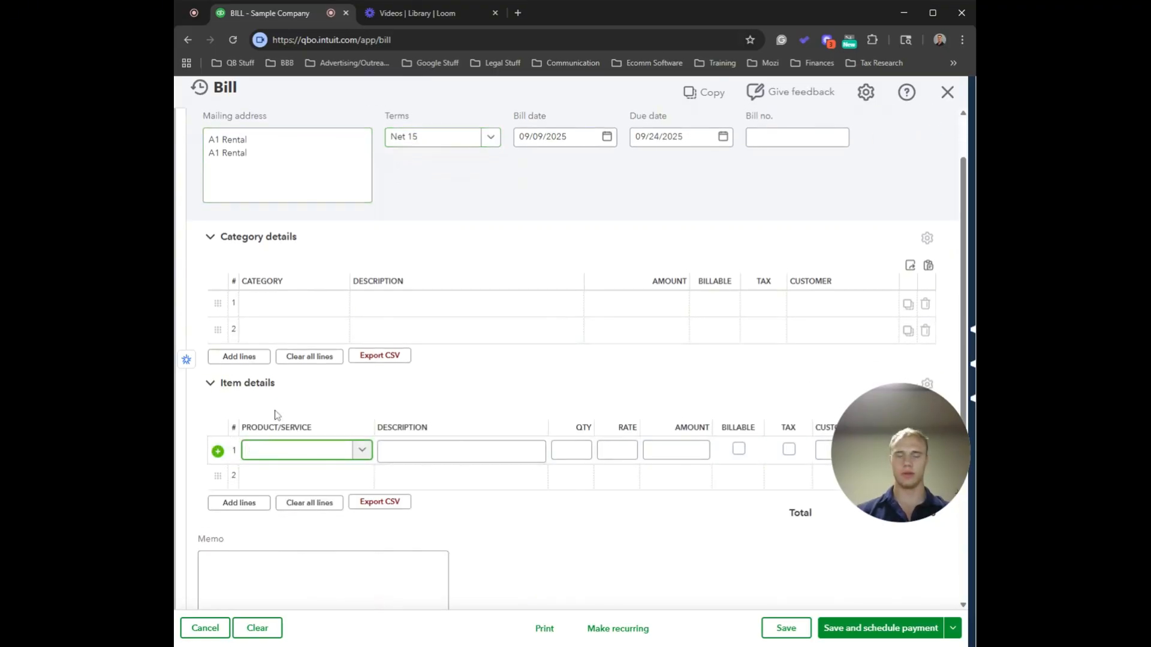
{"action": "type", "text": "rock"}
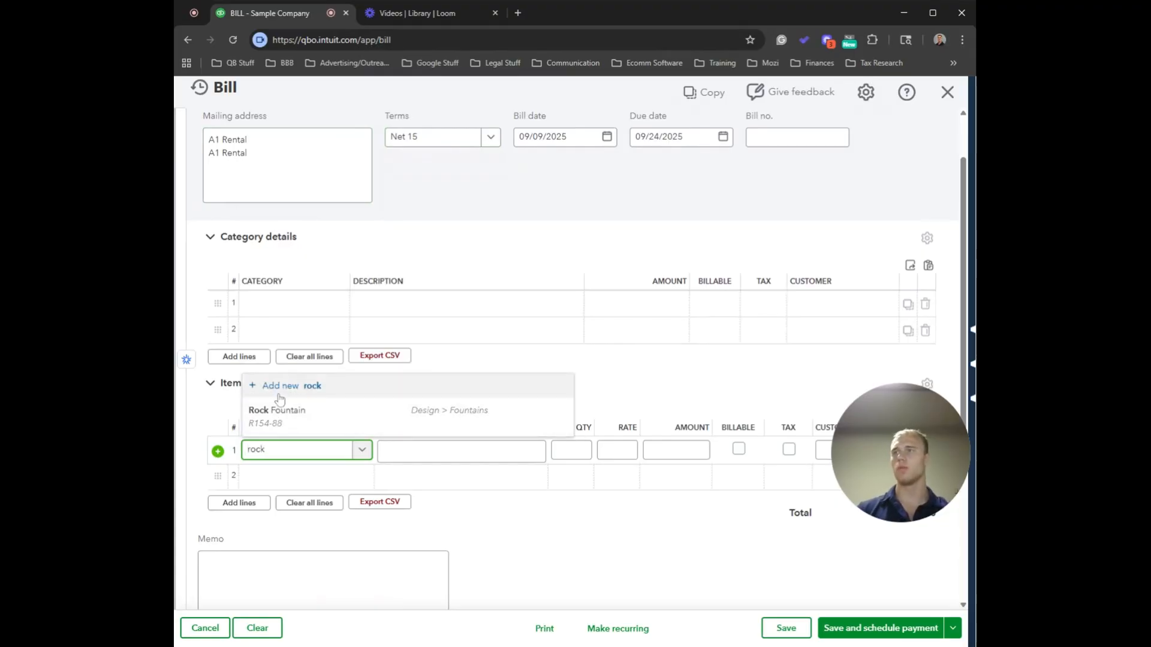
{"action": "left_click", "coordinate": [276, 413]}
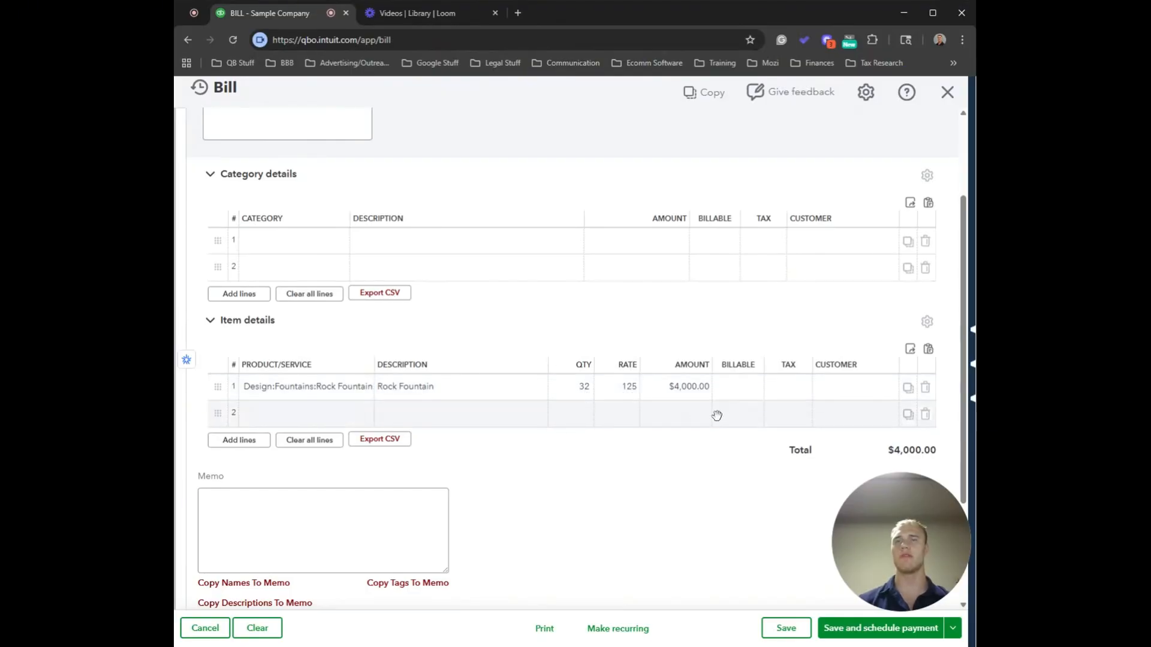
{"action": "scroll", "coordinate": [860, 420], "scroll_direction": "down", "scroll_amount": 1}
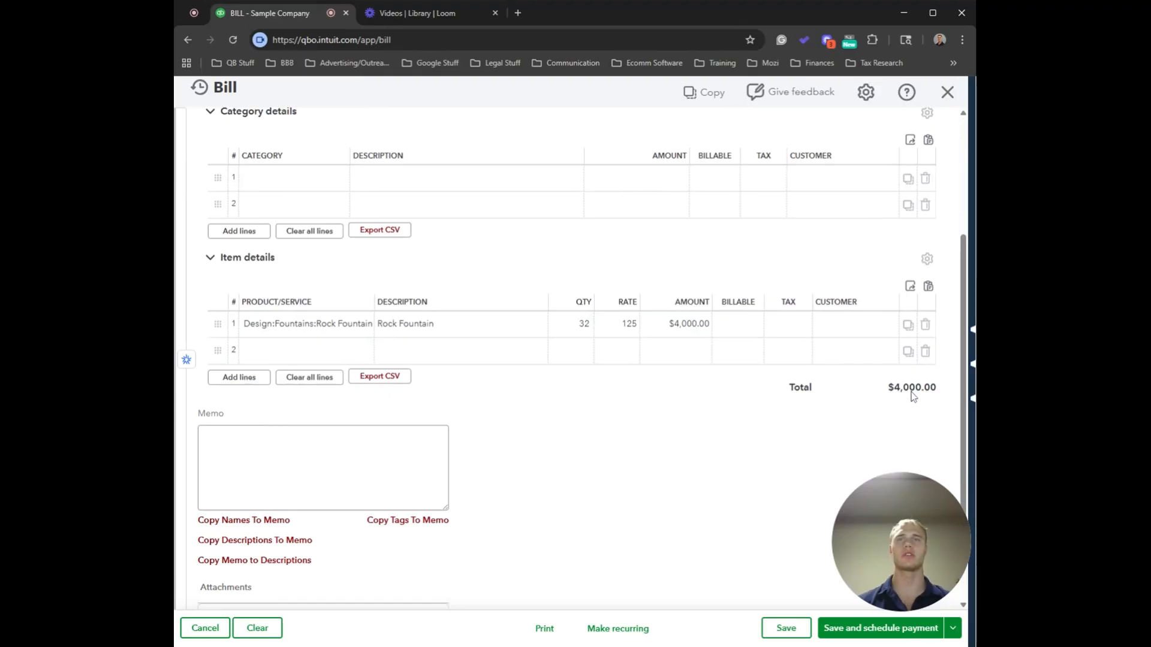
{"action": "scroll", "coordinate": [871, 326], "scroll_direction": "up", "scroll_amount": 3}
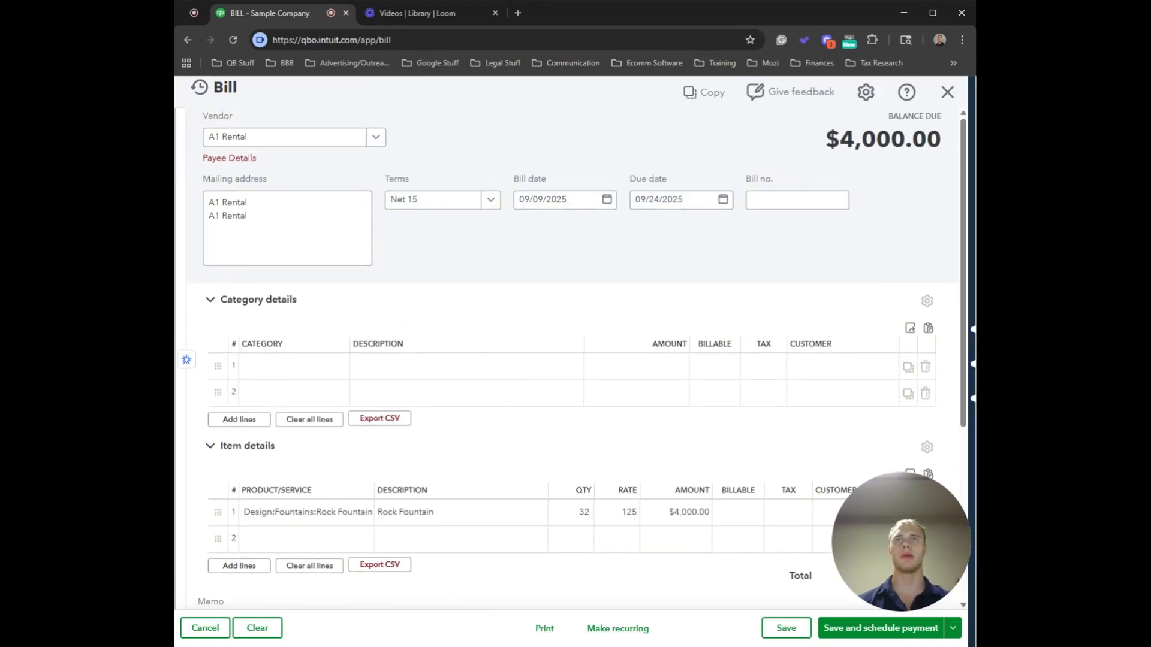
{"action": "left_click_drag", "start_coordinate": [854, 139], "coordinate": [927, 139]}
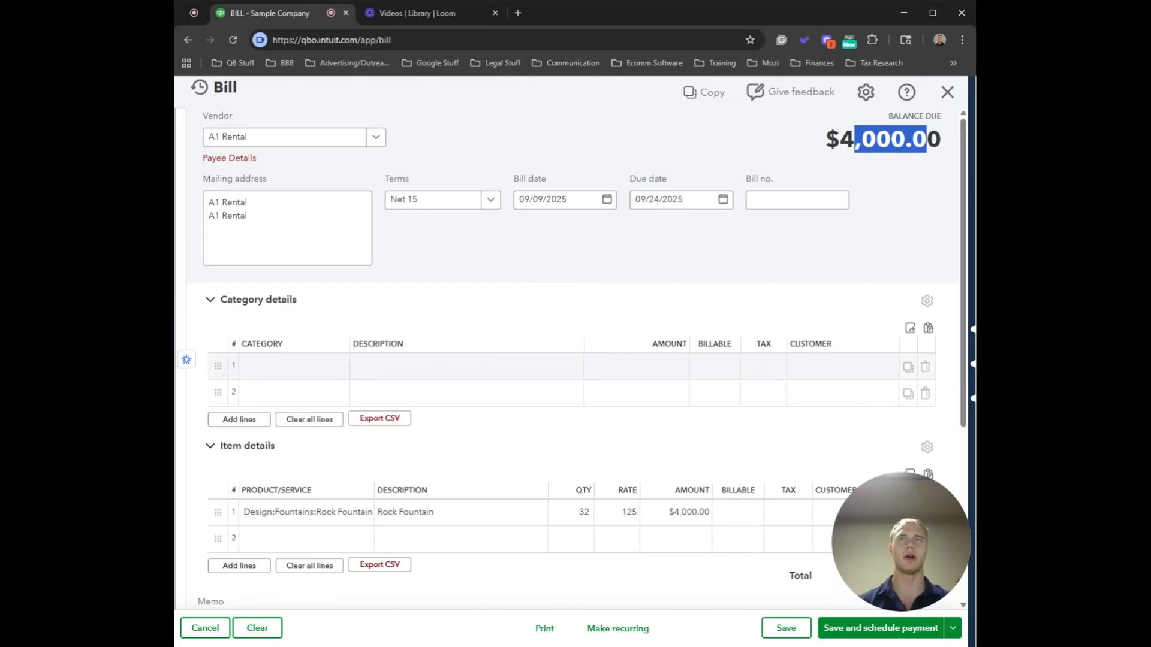
Step: Add a Vendor Deposit category line to the bill with the description "Paid 8/28/25 Rock Fountains"
{"action": "scroll", "coordinate": [267, 250], "scroll_direction": "down", "scroll_amount": 2}
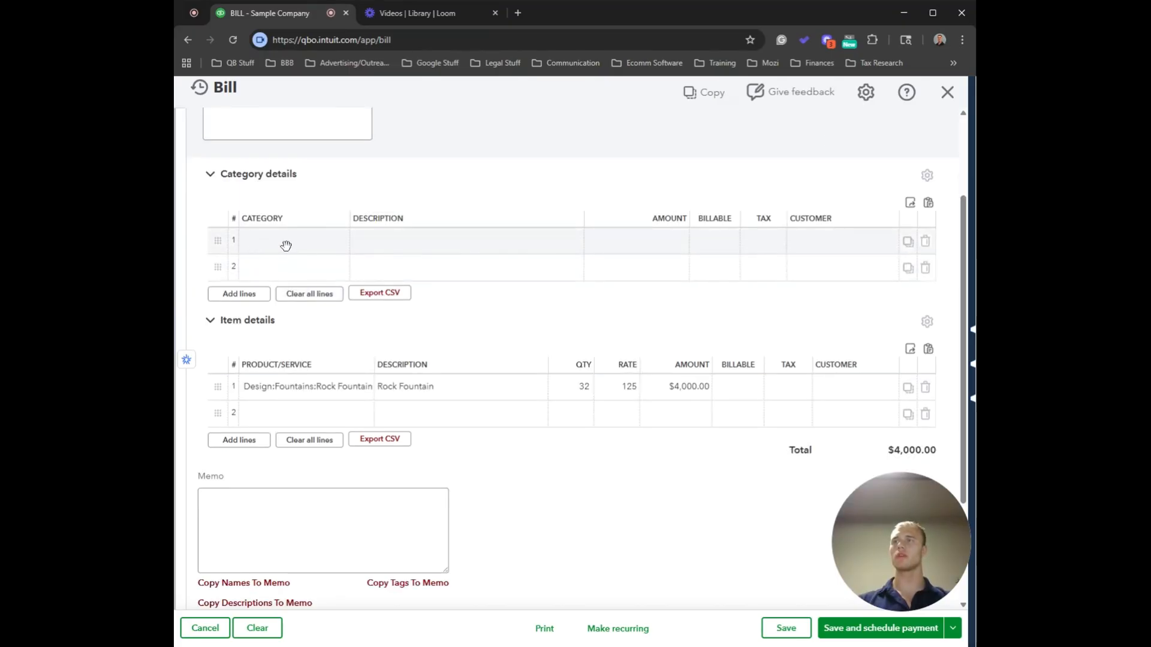
{"action": "left_click", "coordinate": [280, 240]}
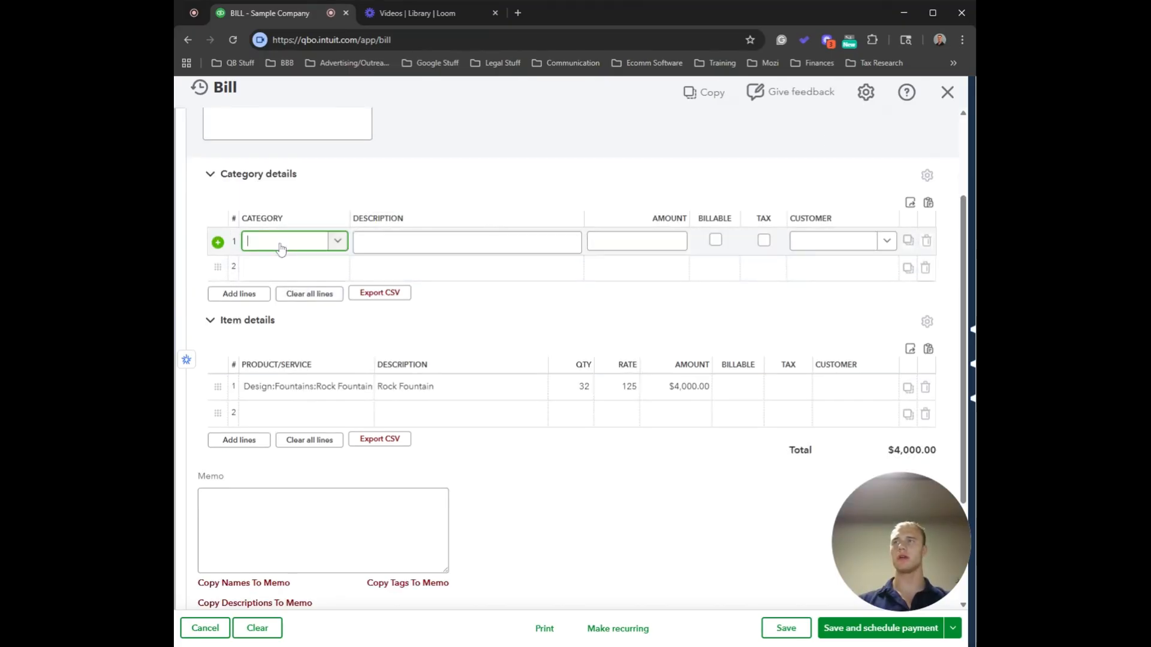
{"action": "type", "text": "vendor"}
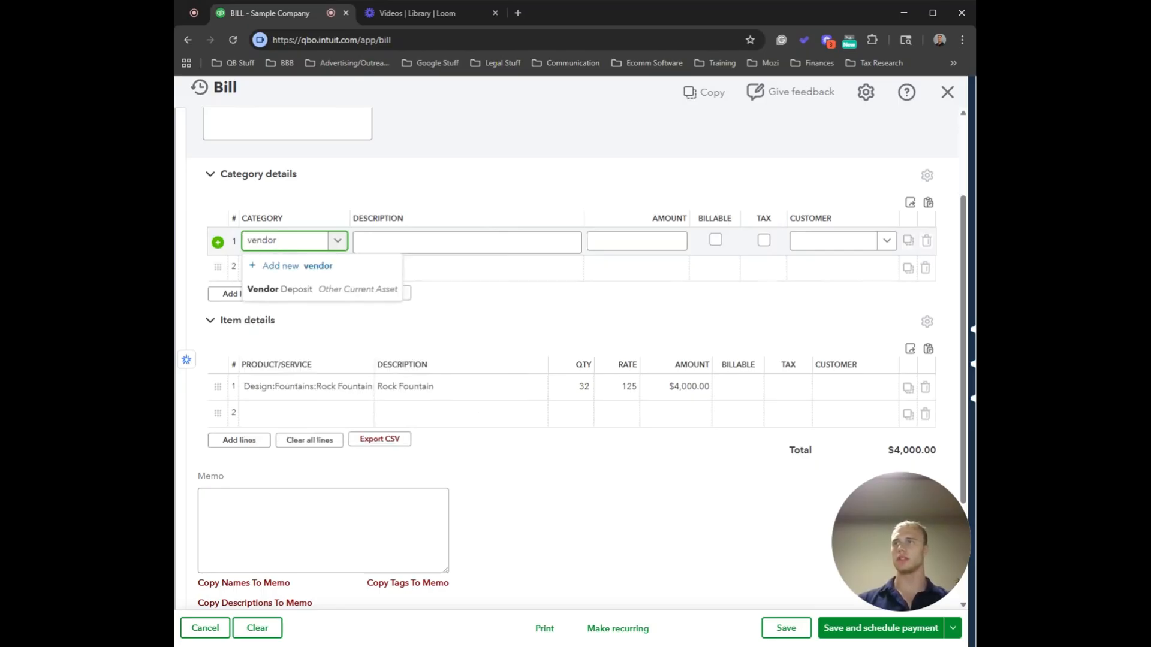
{"action": "left_click", "coordinate": [278, 290]}
{"action": "left_click", "coordinate": [412, 241]}
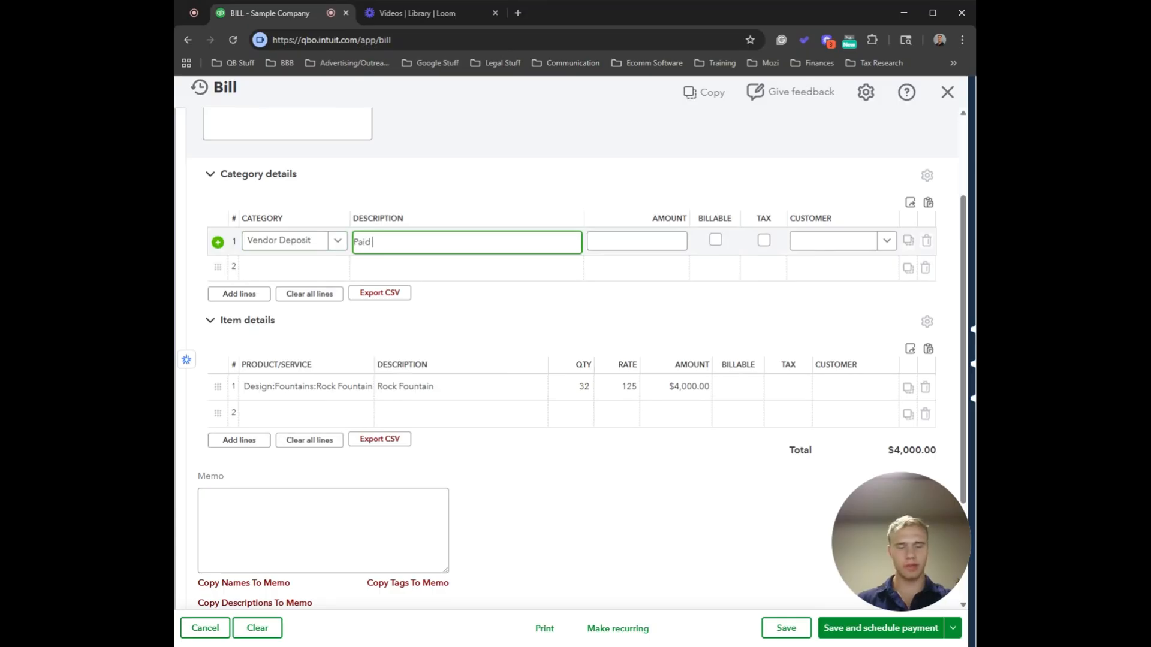
{"action": "type", "text": "Paid 8/28/25"}
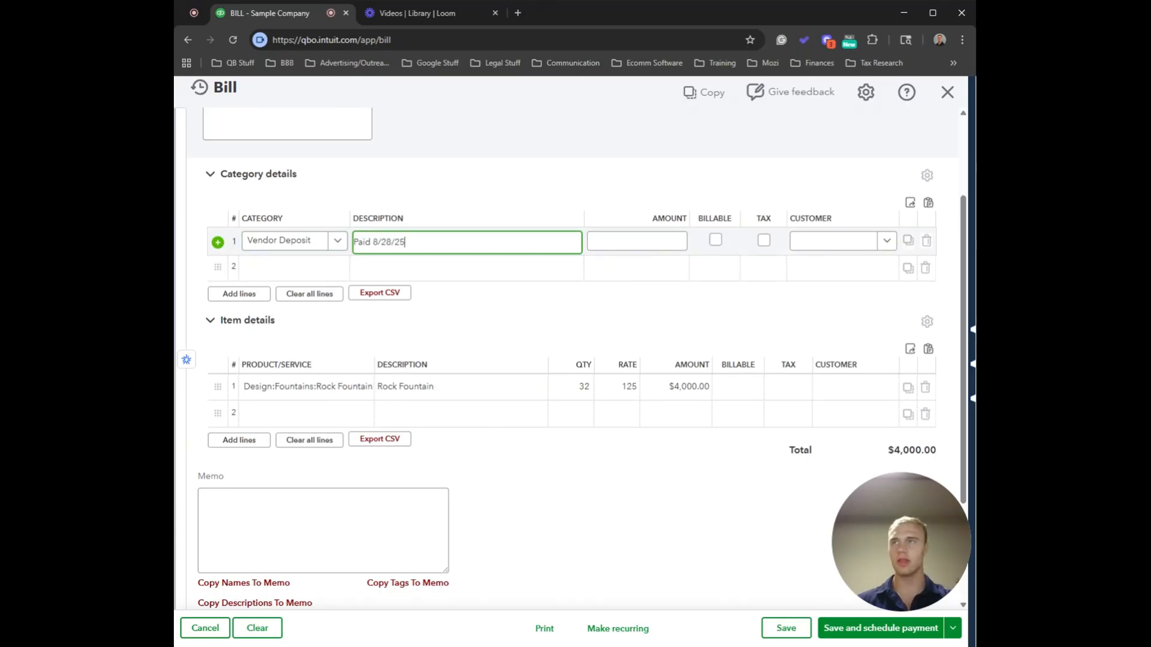
{"action": "type", "text": " Rock"}
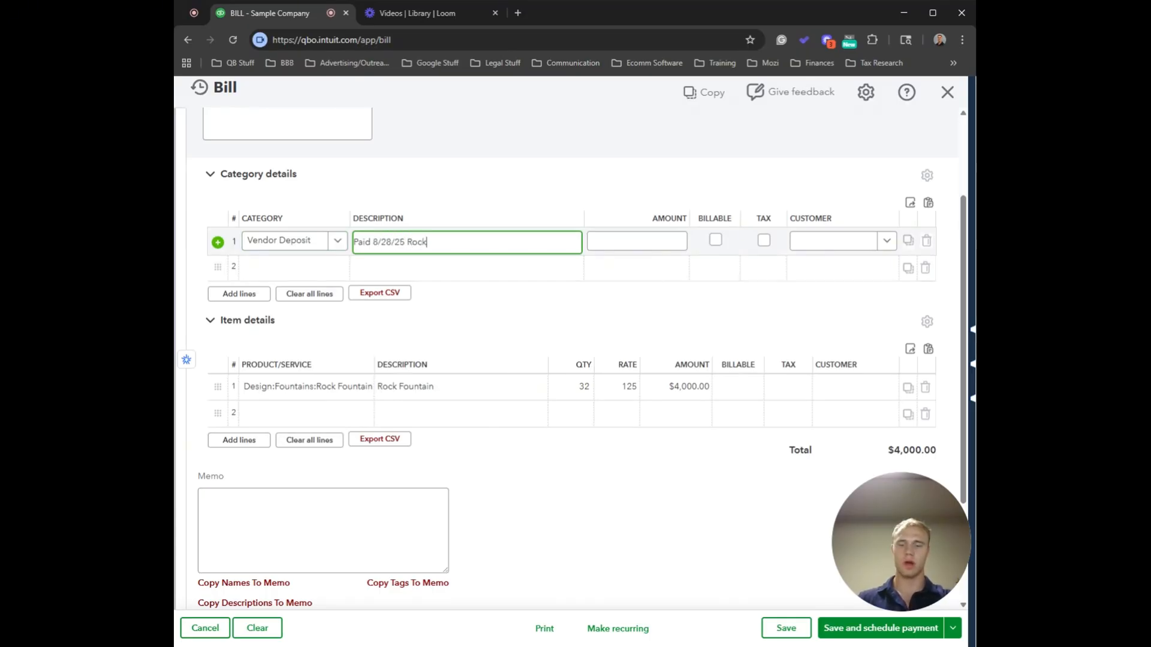
{"action": "type", "text": " Fountains"}
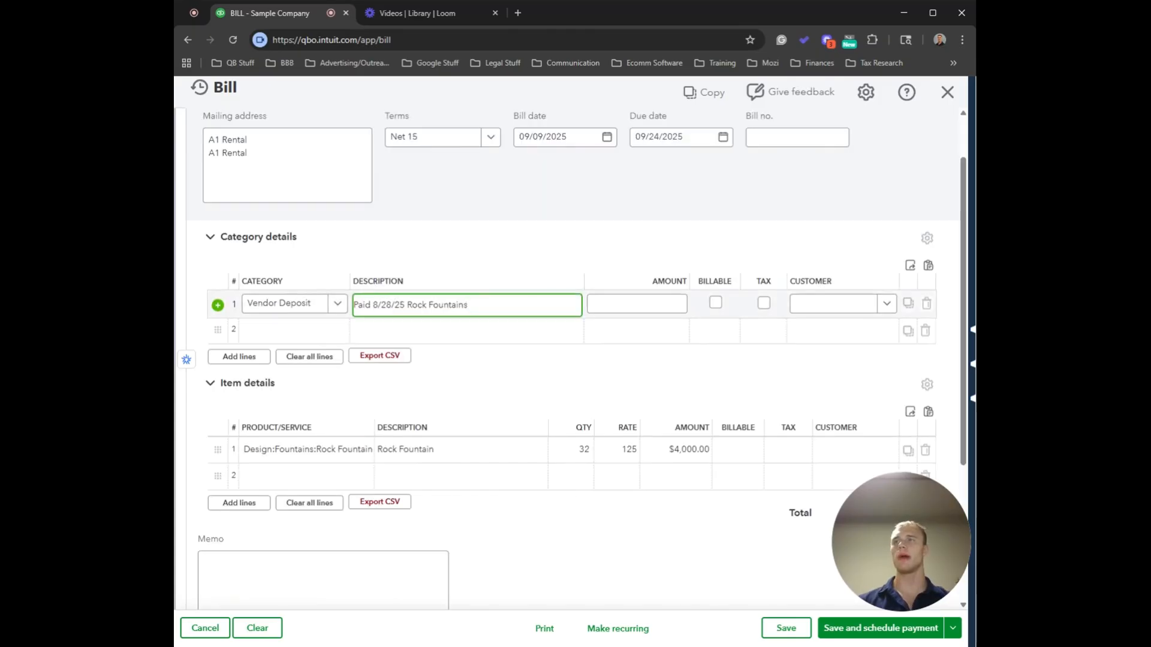
{"action": "left_click_drag", "start_coordinate": [363, 304], "coordinate": [459, 305]}
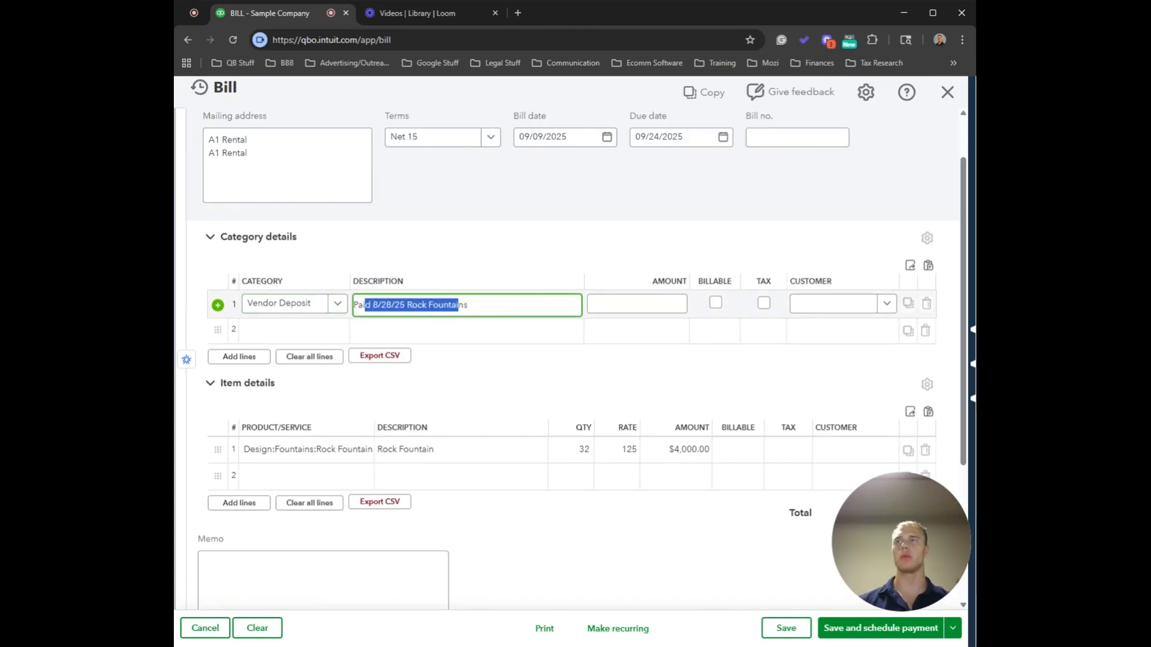
Step: Set the Vendor Deposit line's amount to -$800.00 and check the bill's balance due
{"action": "left_click", "coordinate": [637, 304]}
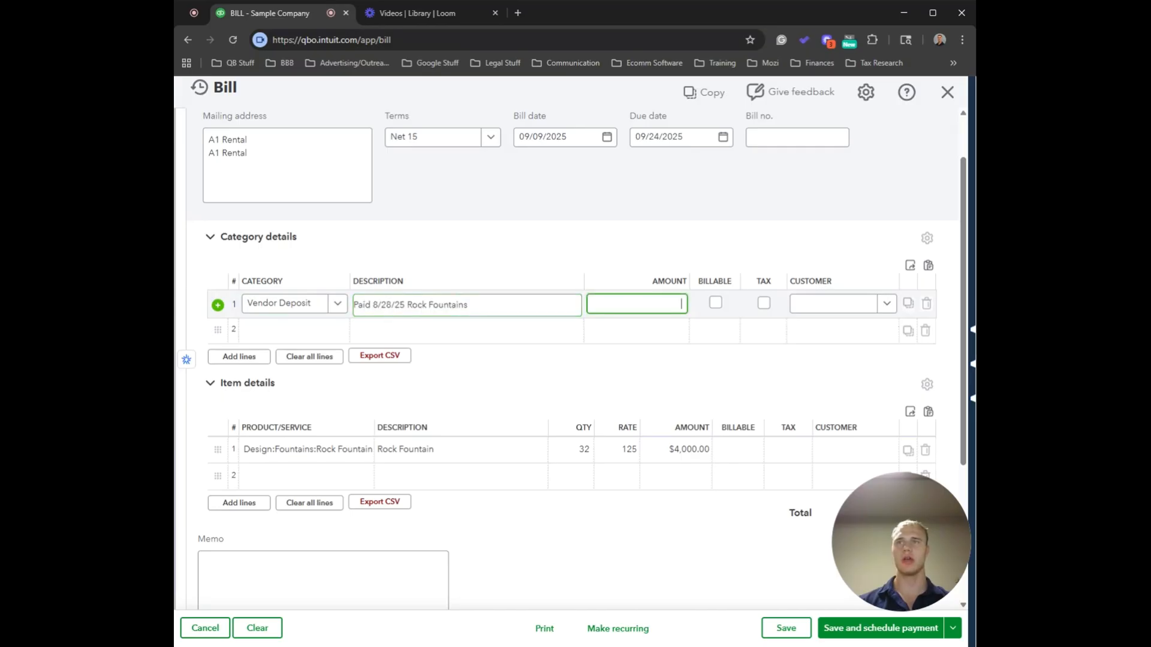
{"action": "type", "text": "-"}
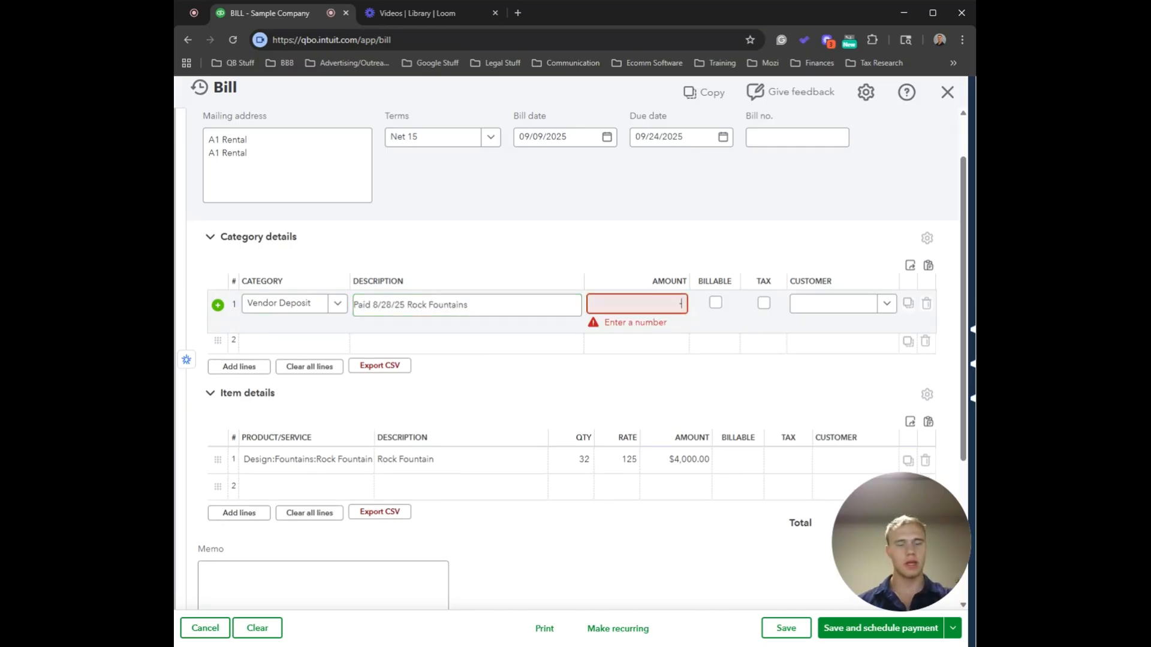
{"action": "type", "text": "$8000"}
{"action": "left_click", "coordinate": [668, 324]}
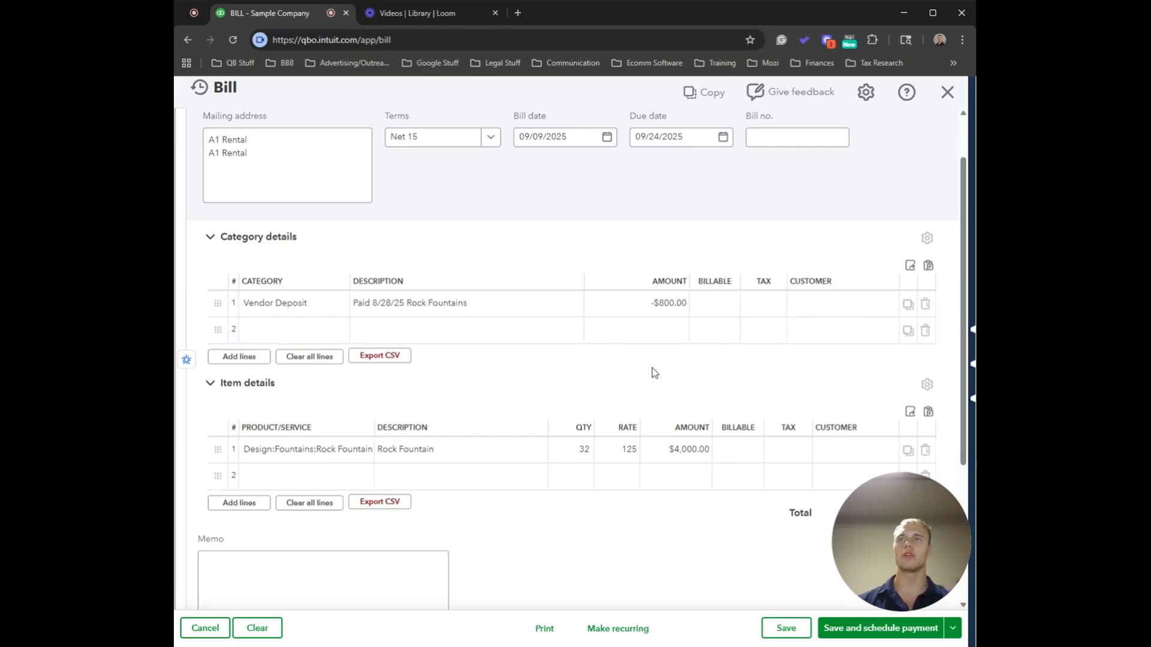
{"action": "scroll", "coordinate": [674, 307], "scroll_direction": "up", "scroll_amount": 2}
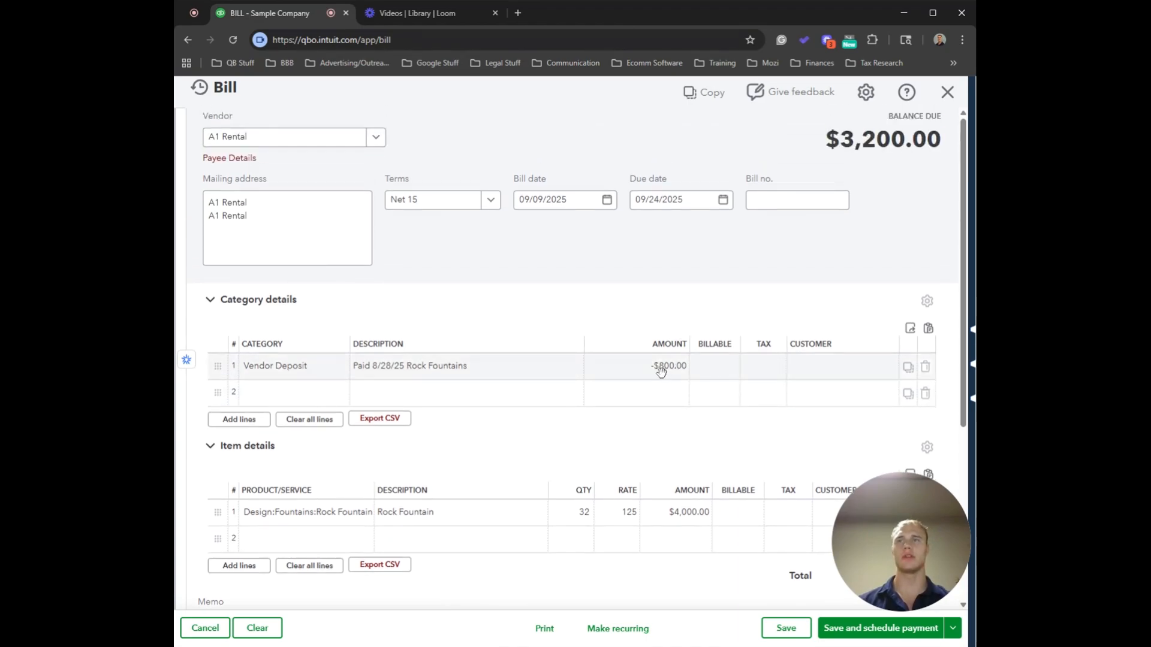
{"action": "left_click_drag", "start_coordinate": [855, 139], "coordinate": [912, 139]}
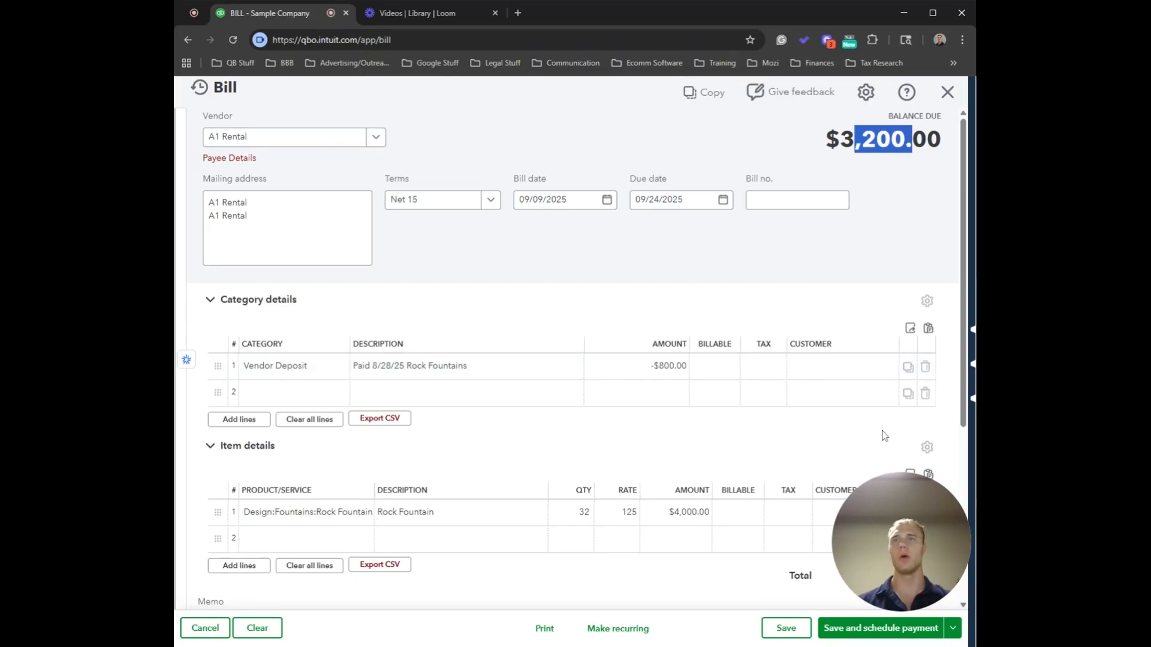
{"action": "left_click", "coordinate": [606, 231]}
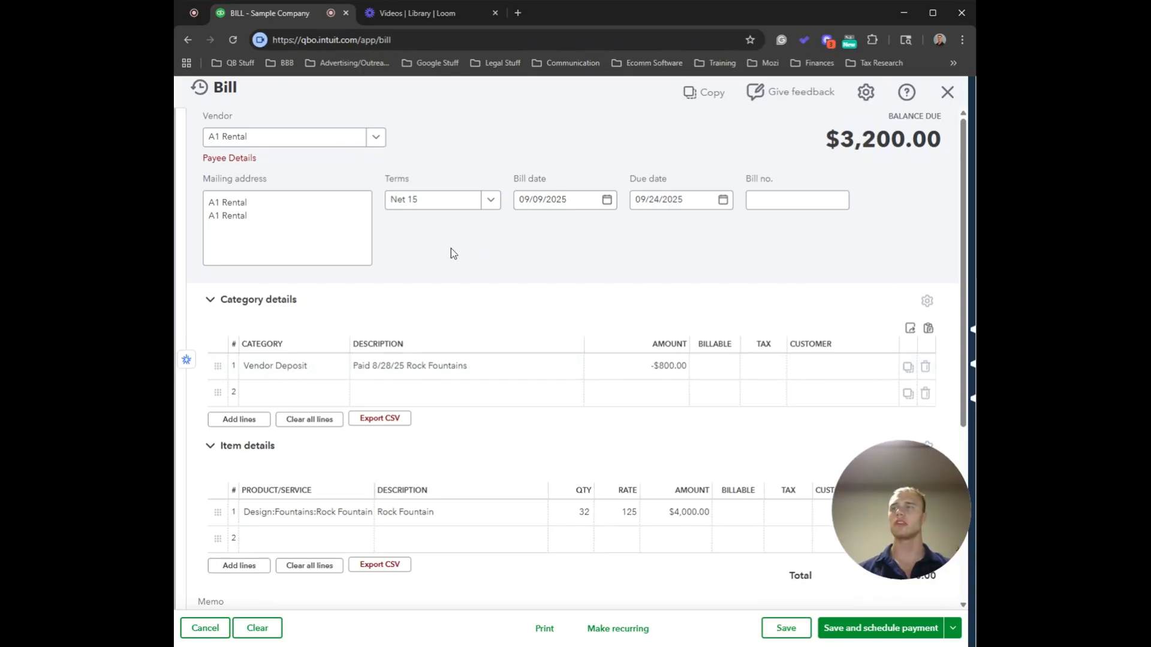
Step: Review the category and item lines of the A1 Rental bill, and save and close it
{"action": "scroll", "coordinate": [444, 263], "scroll_direction": "down", "scroll_amount": 1}
{"action": "scroll", "coordinate": [444, 263], "scroll_direction": "down", "scroll_amount": 2}
{"action": "scroll", "coordinate": [450, 260], "scroll_direction": "up", "scroll_amount": 3}
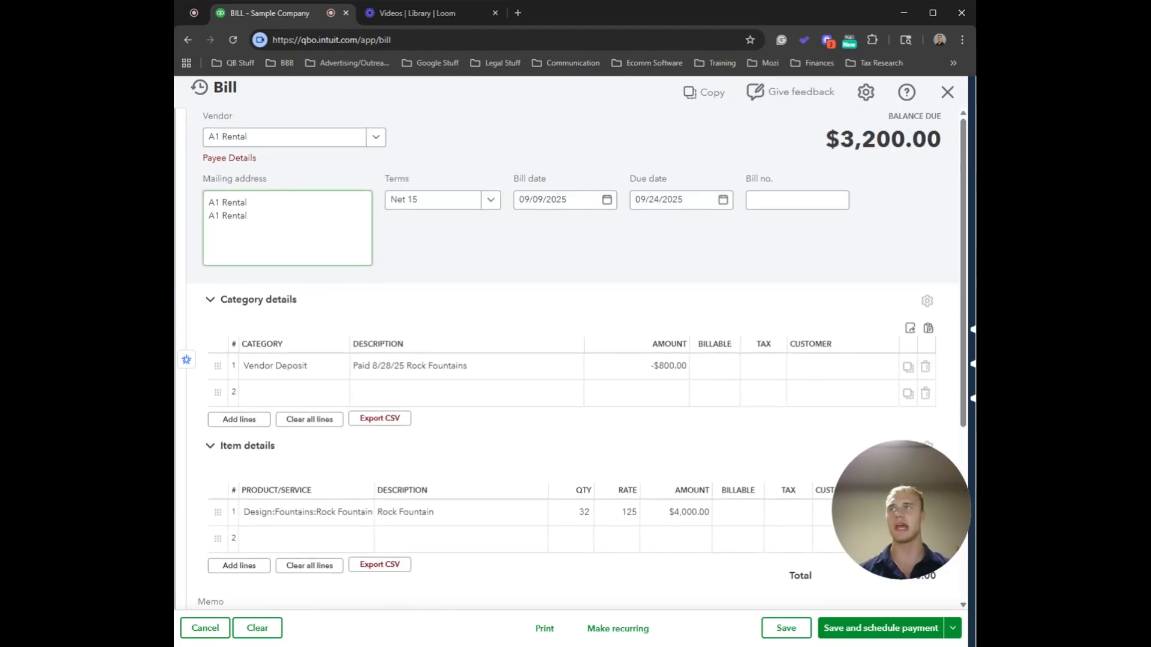
{"action": "scroll", "coordinate": [527, 257], "scroll_direction": "down", "scroll_amount": 2}
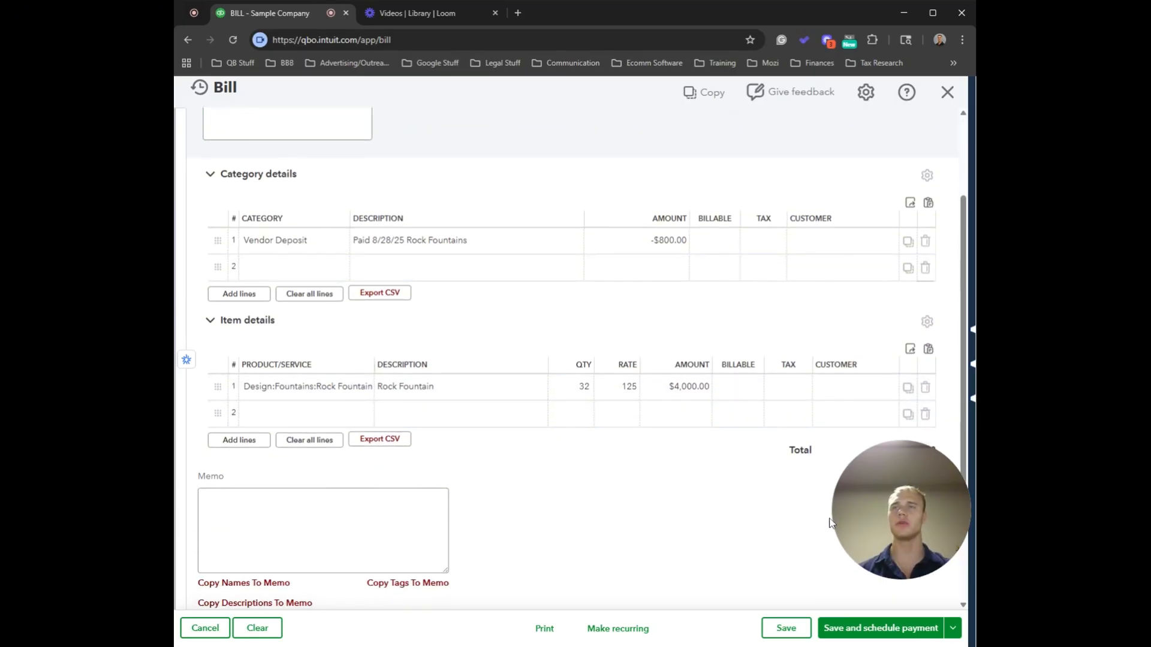
{"action": "left_click", "coordinate": [953, 628]}
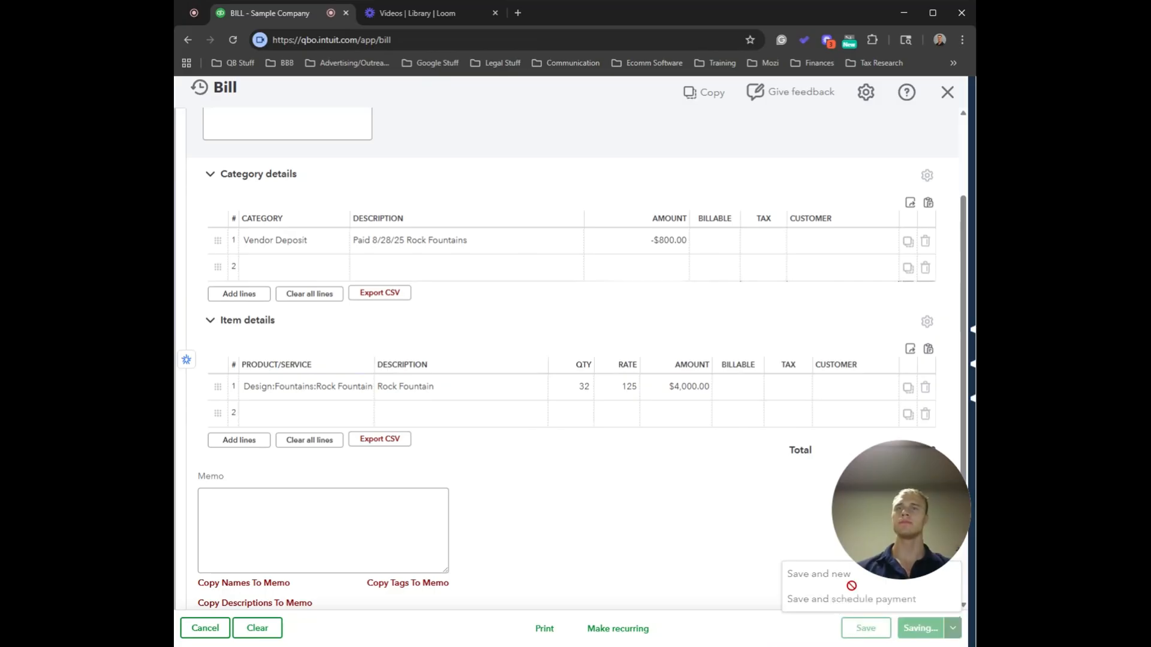
{"action": "left_click", "coordinate": [839, 598]}
Step: Run the Balance Sheet report from the standard reports and examine the Vendor Deposit line under Other Current Assets
{"action": "mouse_move", "coordinate": [221, 423]}
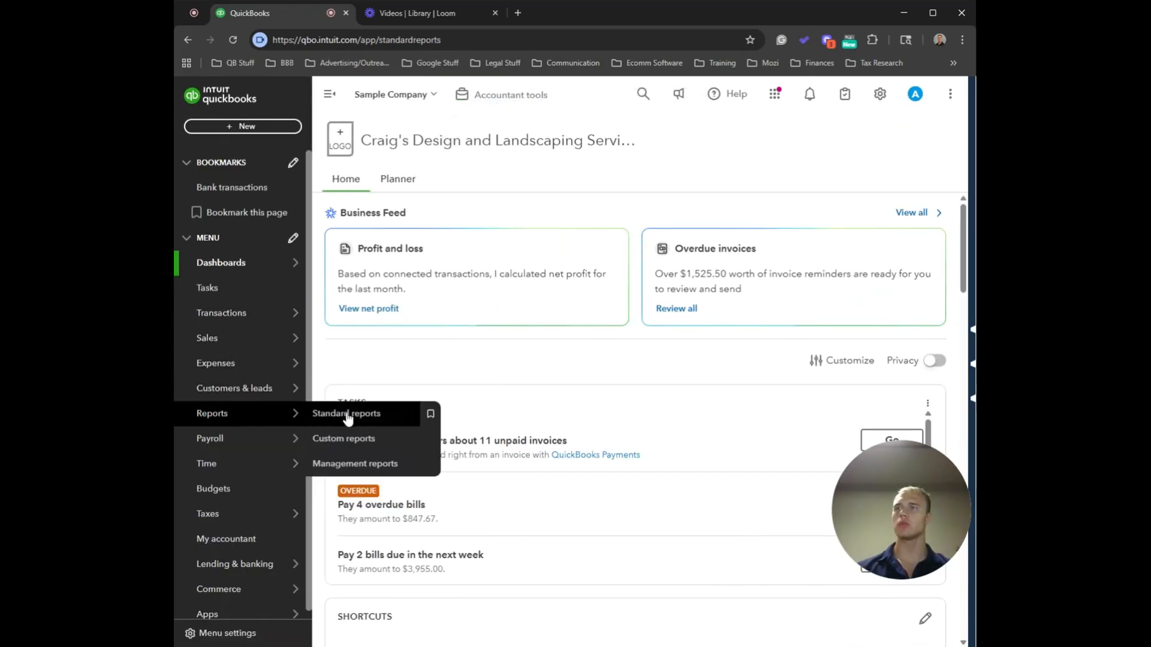
{"action": "left_click", "coordinate": [312, 414]}
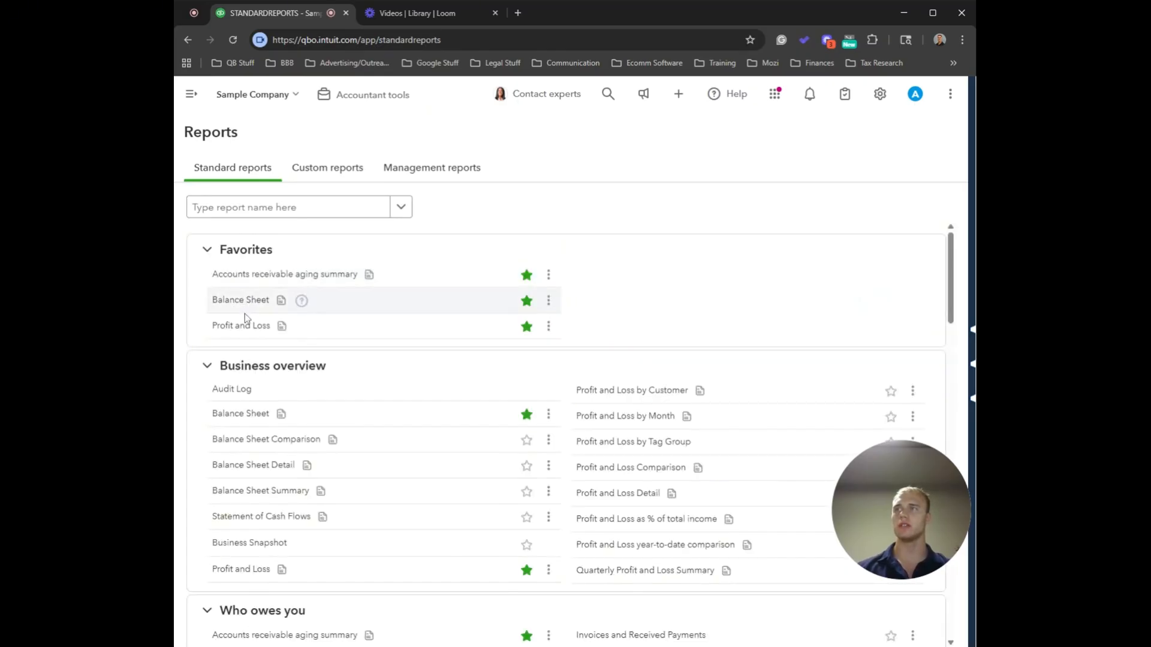
{"action": "left_click", "coordinate": [238, 306]}
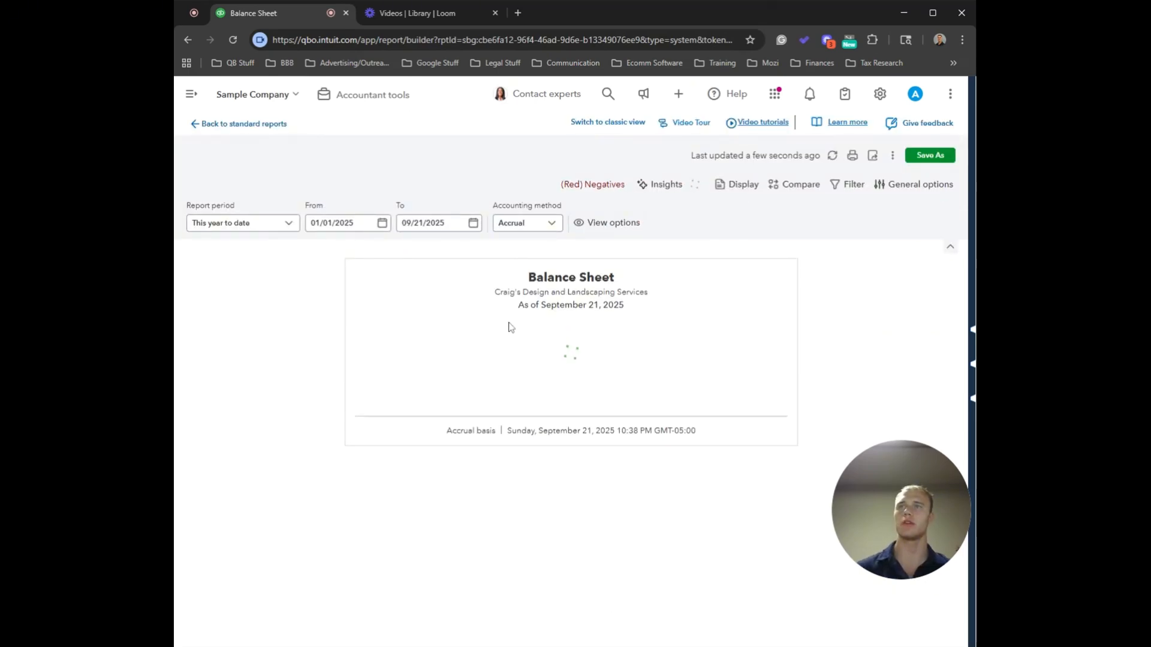
{"action": "scroll", "coordinate": [596, 380], "scroll_direction": "down", "scroll_amount": 5}
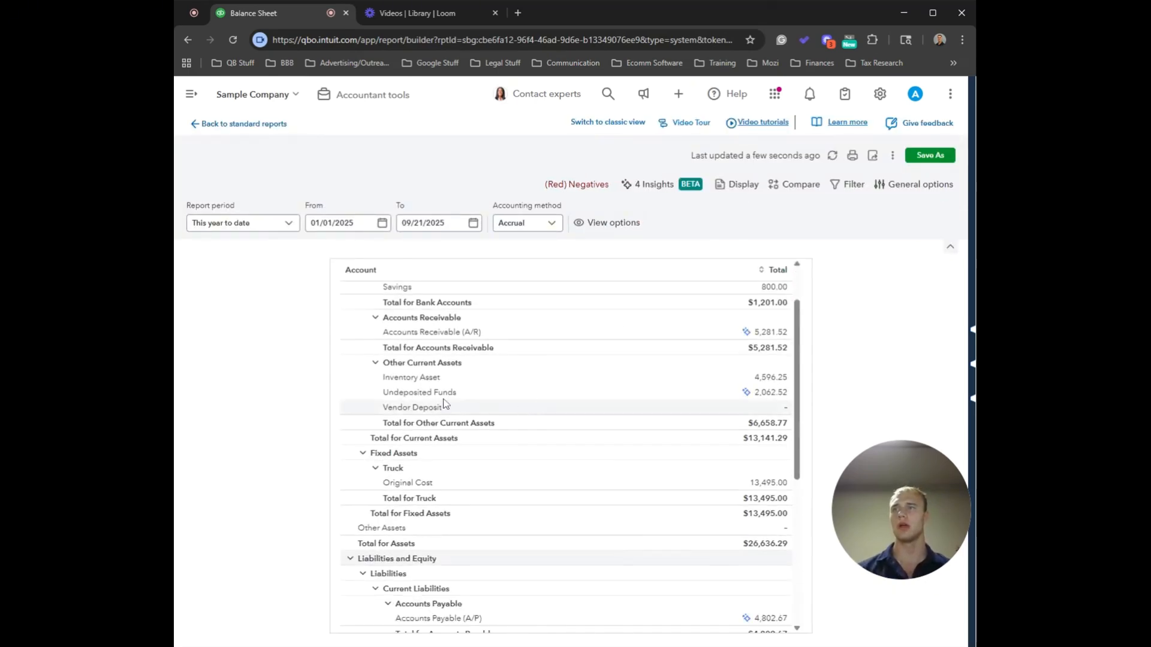
{"action": "left_click_drag", "start_coordinate": [392, 408], "coordinate": [424, 408]}
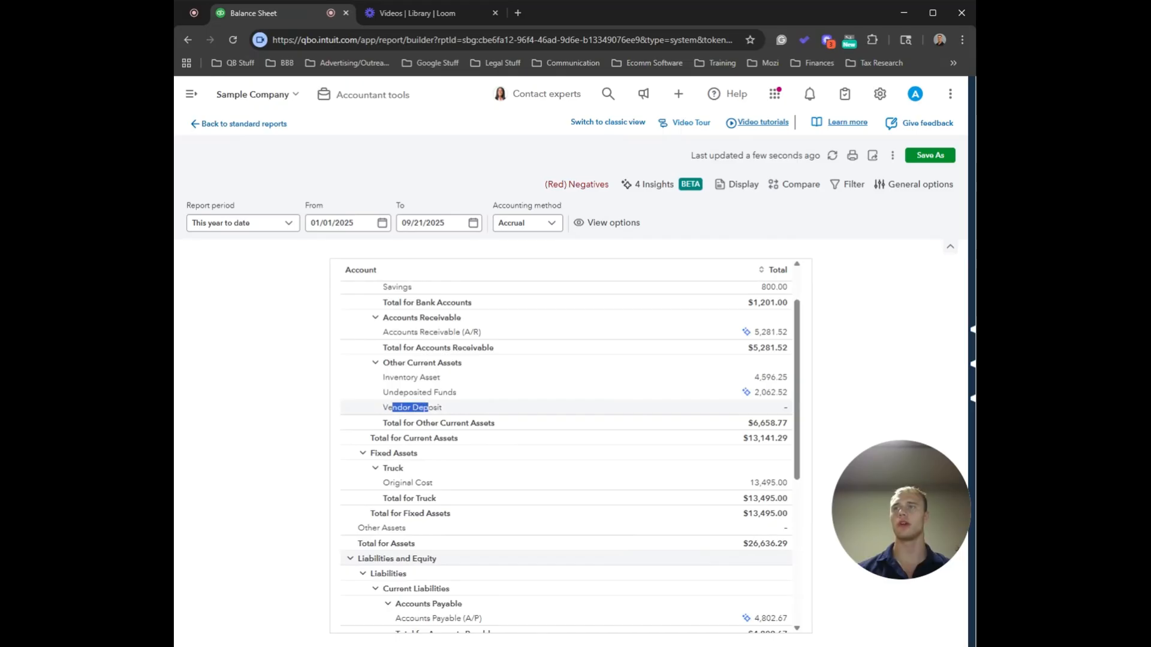
{"action": "left_click_drag", "start_coordinate": [781, 409], "coordinate": [789, 409]}
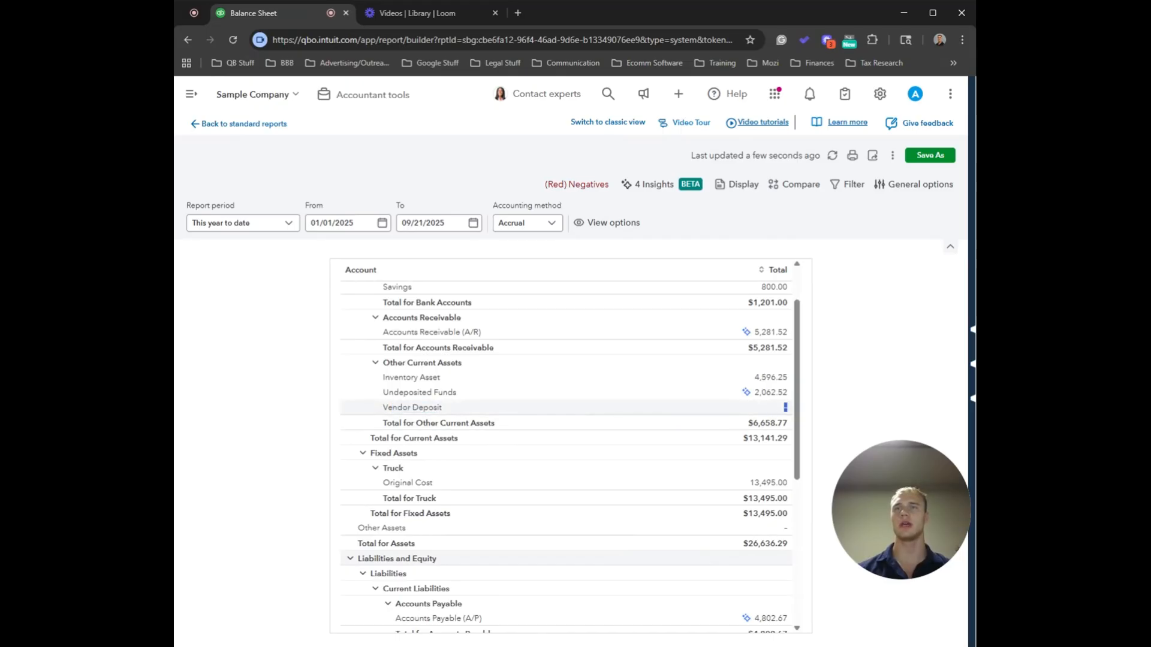
Step: Return to the bank transactions and look through the Checking entries awaiting review
{"action": "left_click", "coordinate": [190, 94]}
{"action": "mouse_move", "coordinate": [220, 312]}
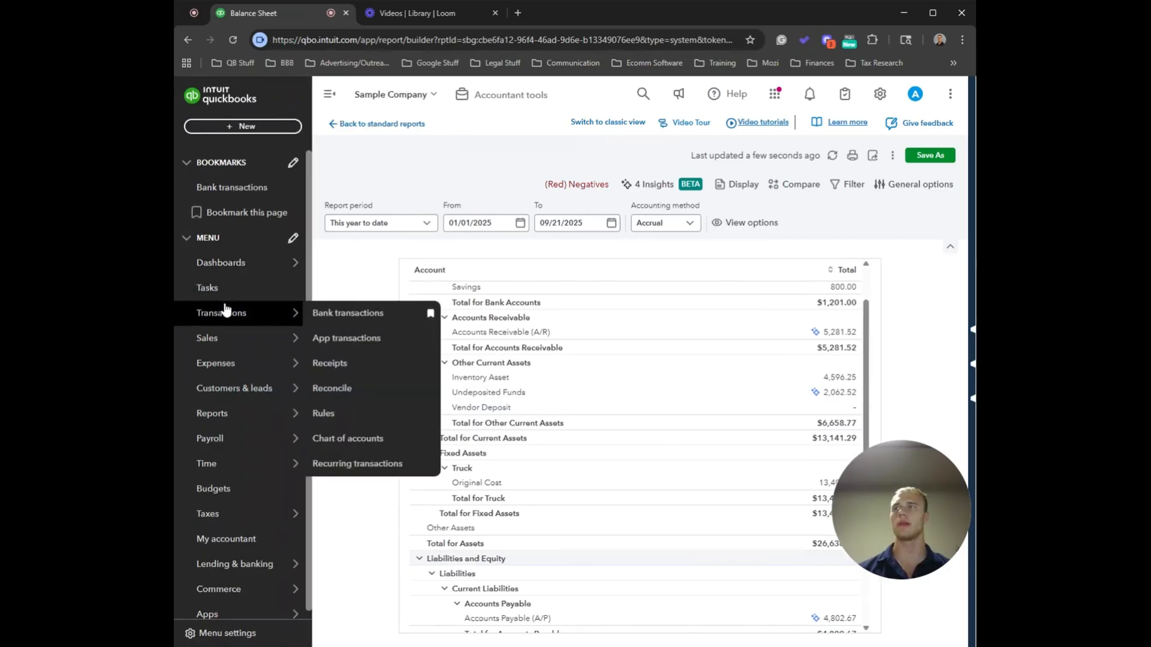
{"action": "left_click", "coordinate": [337, 316]}
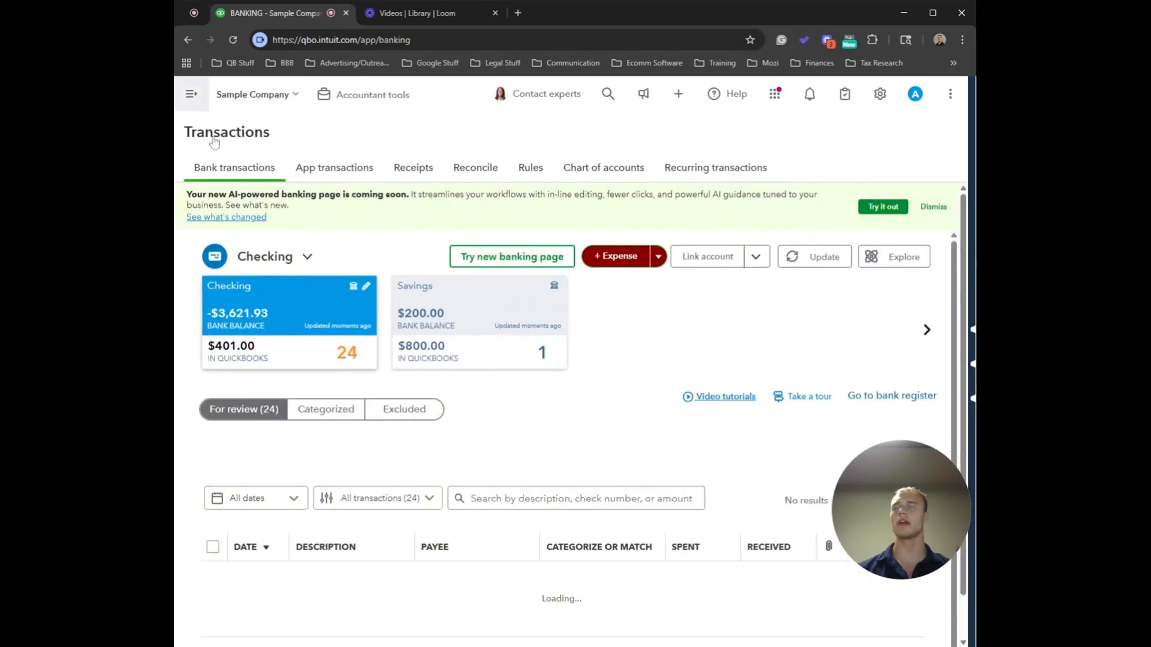
{"action": "scroll", "coordinate": [515, 451], "scroll_direction": "down", "scroll_amount": 2}
{"action": "scroll", "coordinate": [579, 445], "scroll_direction": "down", "scroll_amount": 1}
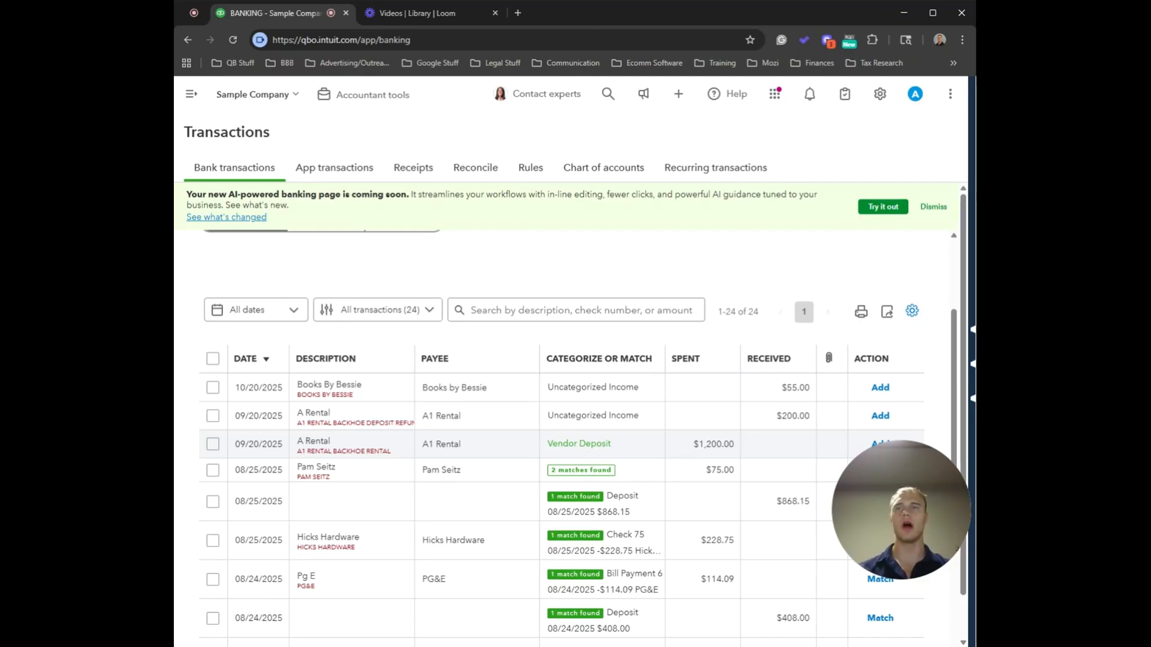
Step: Match the $1,200.00 A1 Rental backhoe bank transaction to the A1 Rental bill dated 09/09/2025 and check it among the categorized entries
{"action": "left_click", "coordinate": [667, 451]}
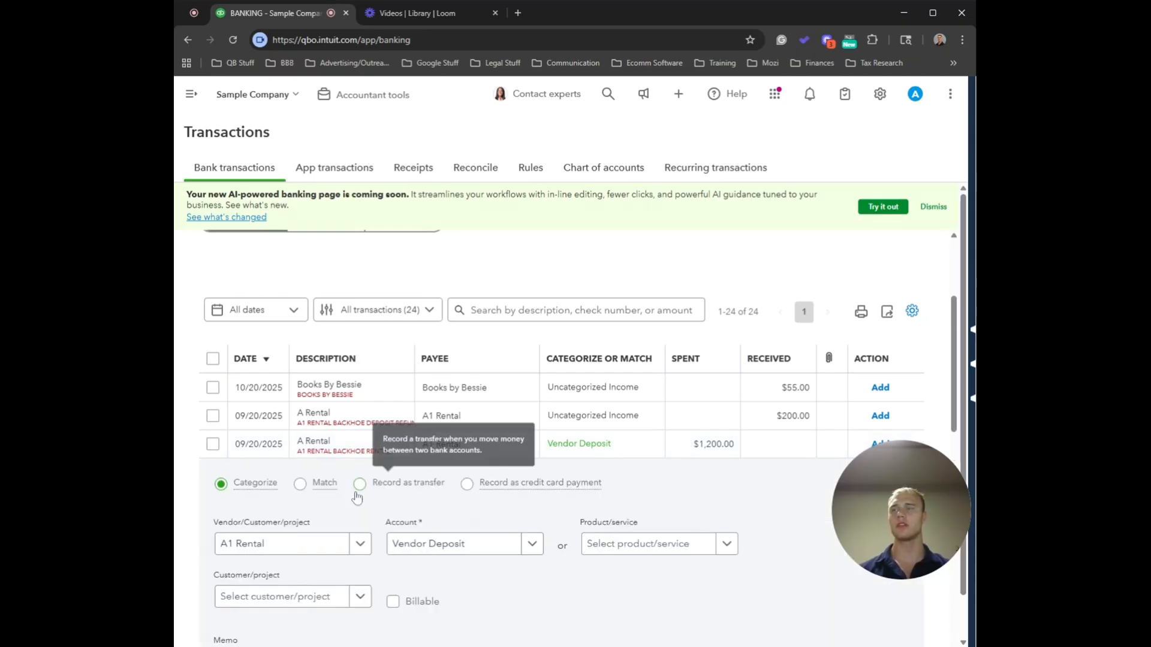
{"action": "left_click", "coordinate": [301, 484]}
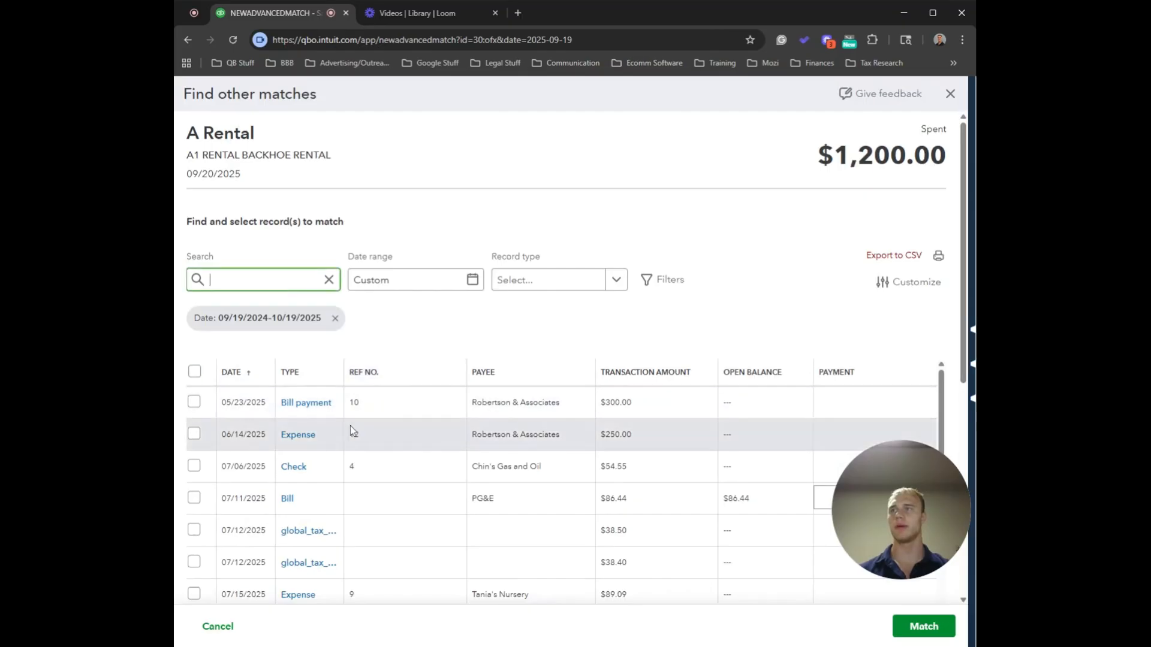
{"action": "left_click", "coordinate": [246, 374]}
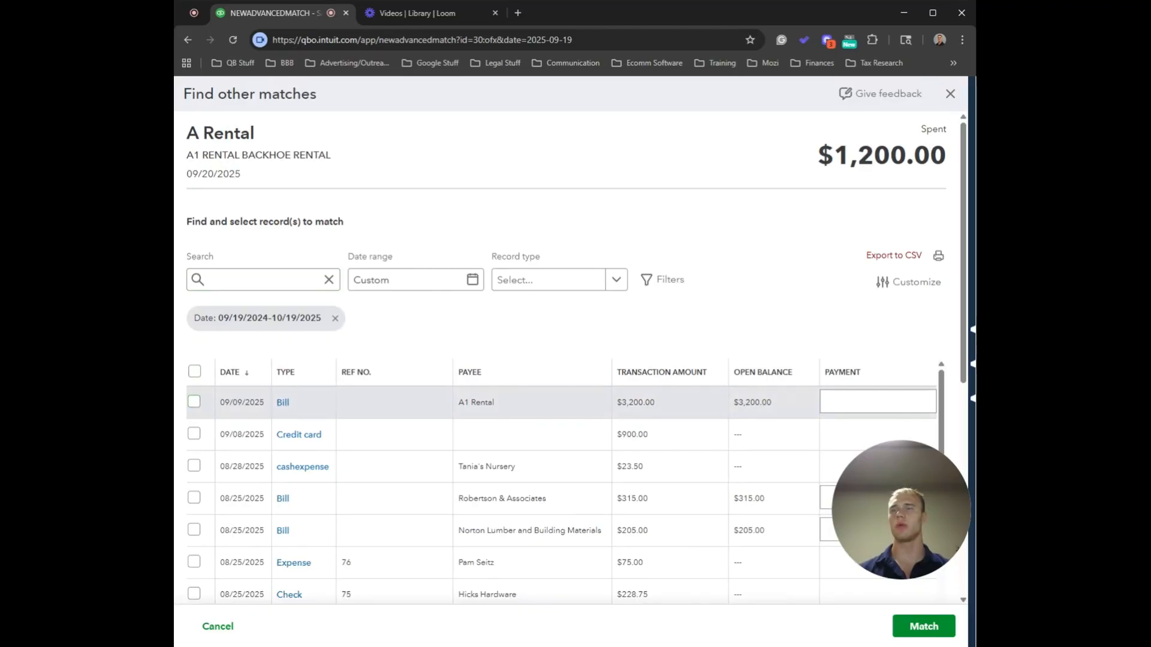
{"action": "left_click", "coordinate": [194, 402]}
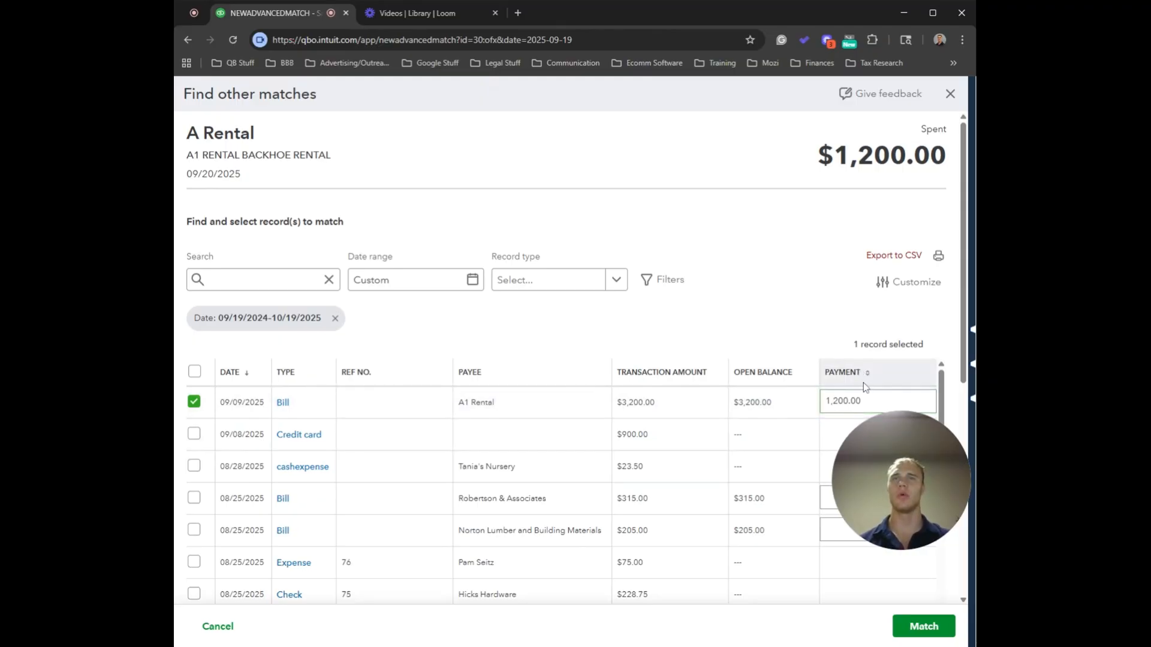
{"action": "left_click", "coordinate": [916, 627]}
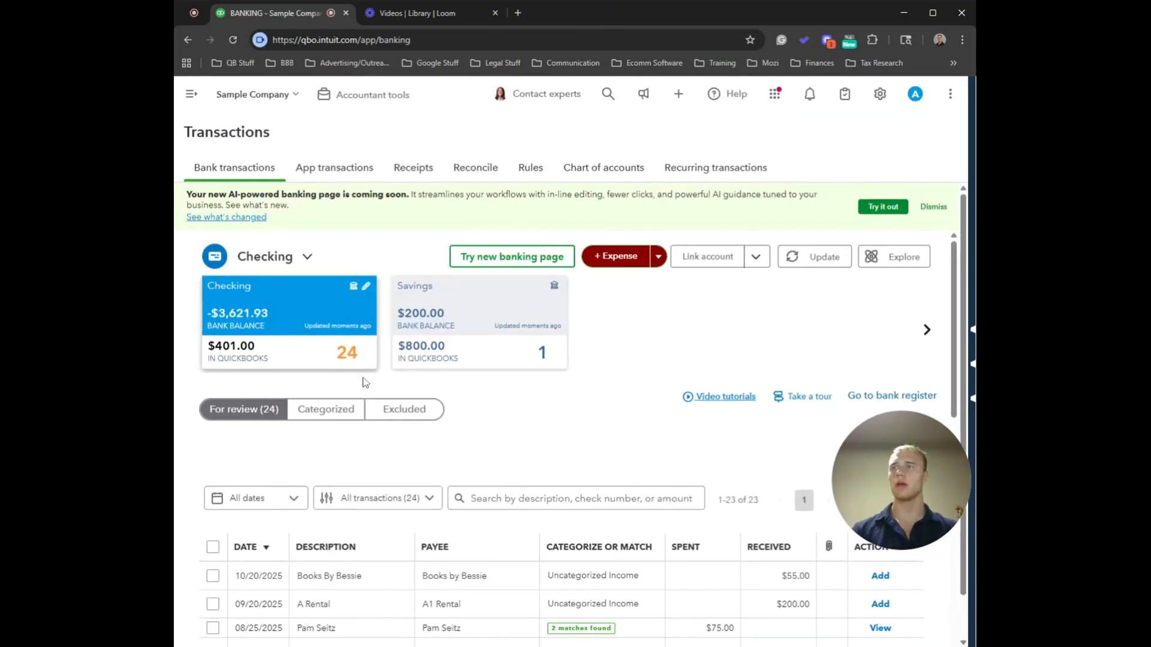
{"action": "left_click", "coordinate": [333, 414]}
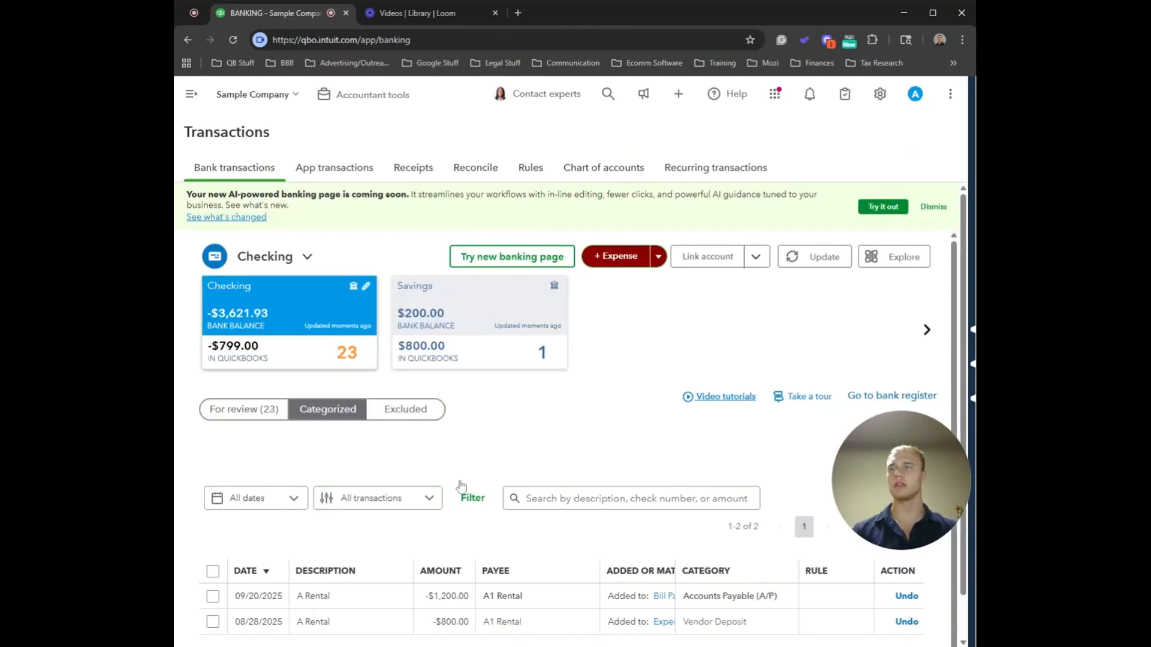
{"action": "scroll", "coordinate": [461, 486], "scroll_direction": "down", "scroll_amount": 1}
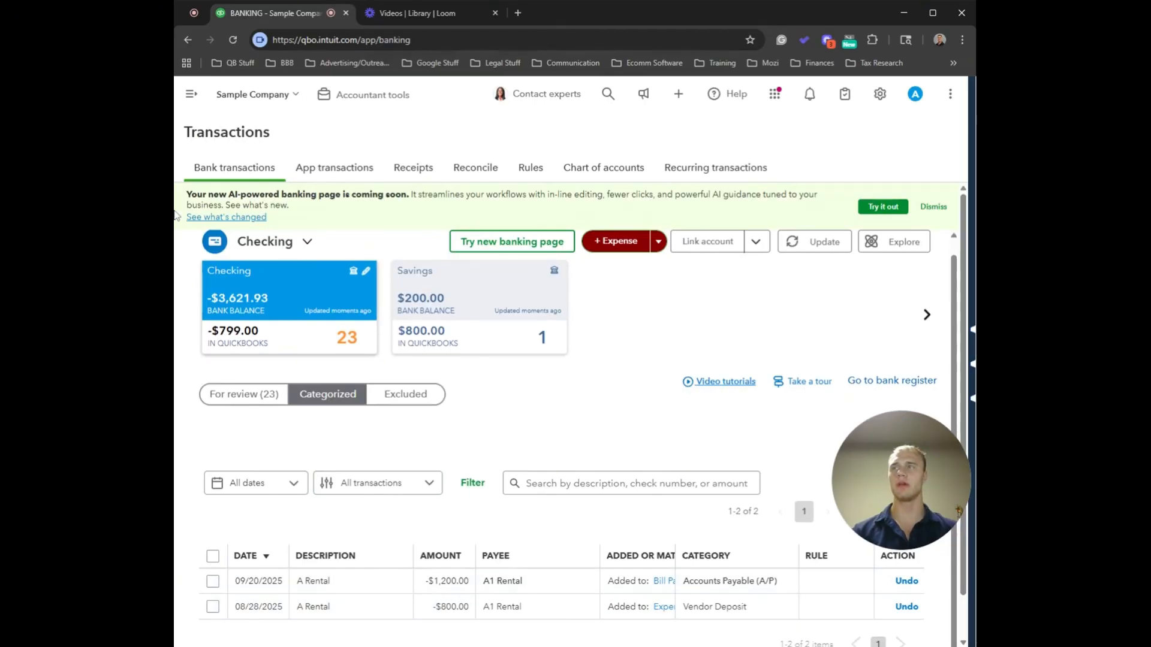
Step: Run the Accounts payable aging summary from the standard reports and examine A1 Rental's current balance
{"action": "left_click", "coordinate": [191, 94]}
{"action": "mouse_move", "coordinate": [214, 401]}
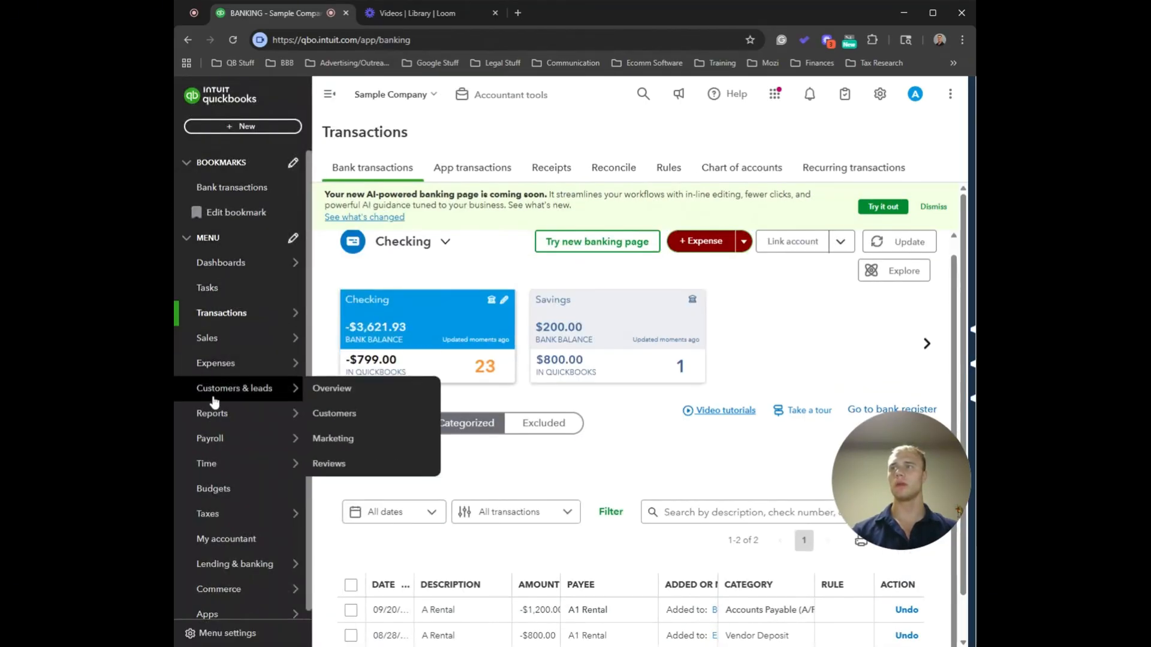
{"action": "left_click", "coordinate": [308, 418]}
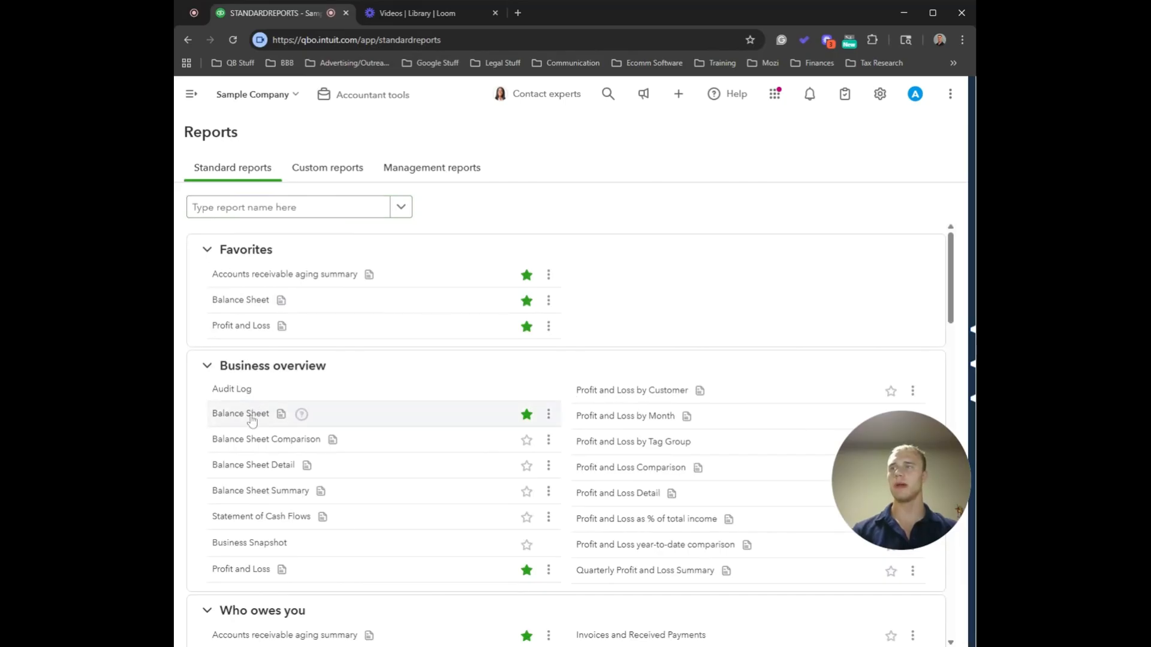
{"action": "left_click", "coordinate": [214, 208]}
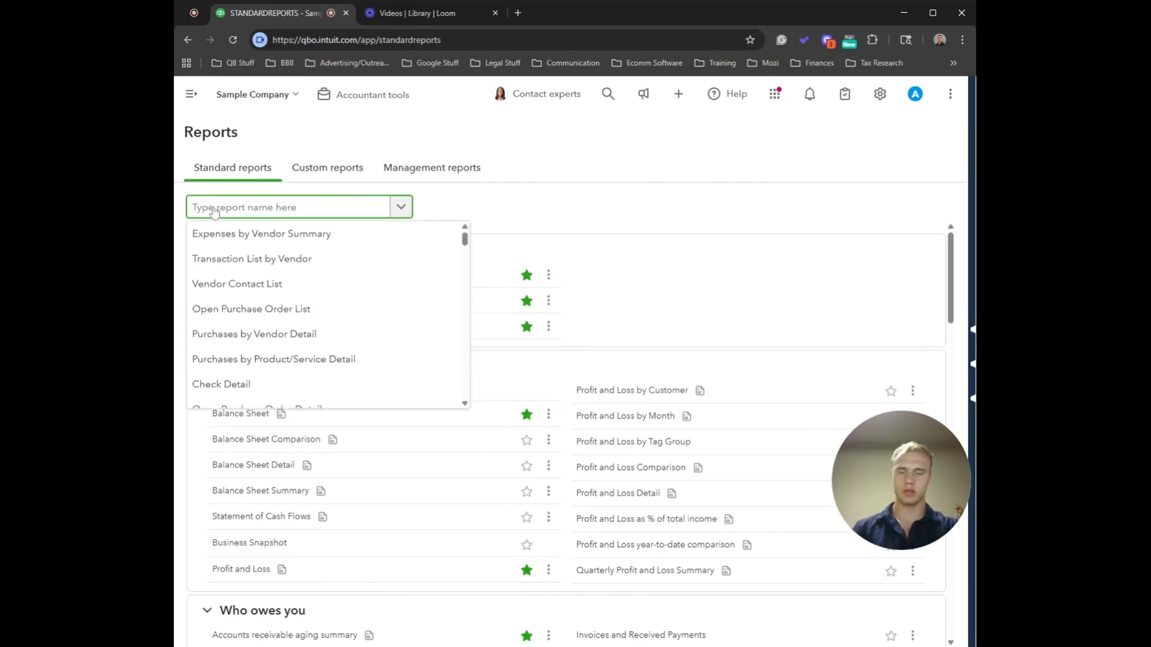
{"action": "type", "text": "account"}
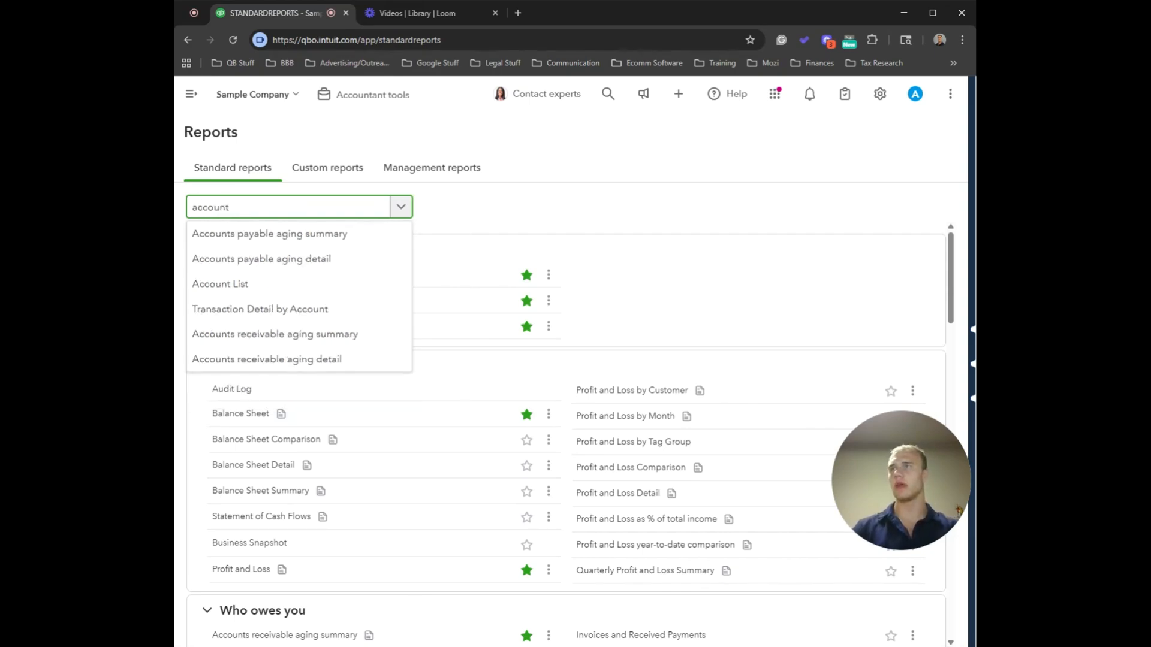
{"action": "left_click", "coordinate": [249, 240]}
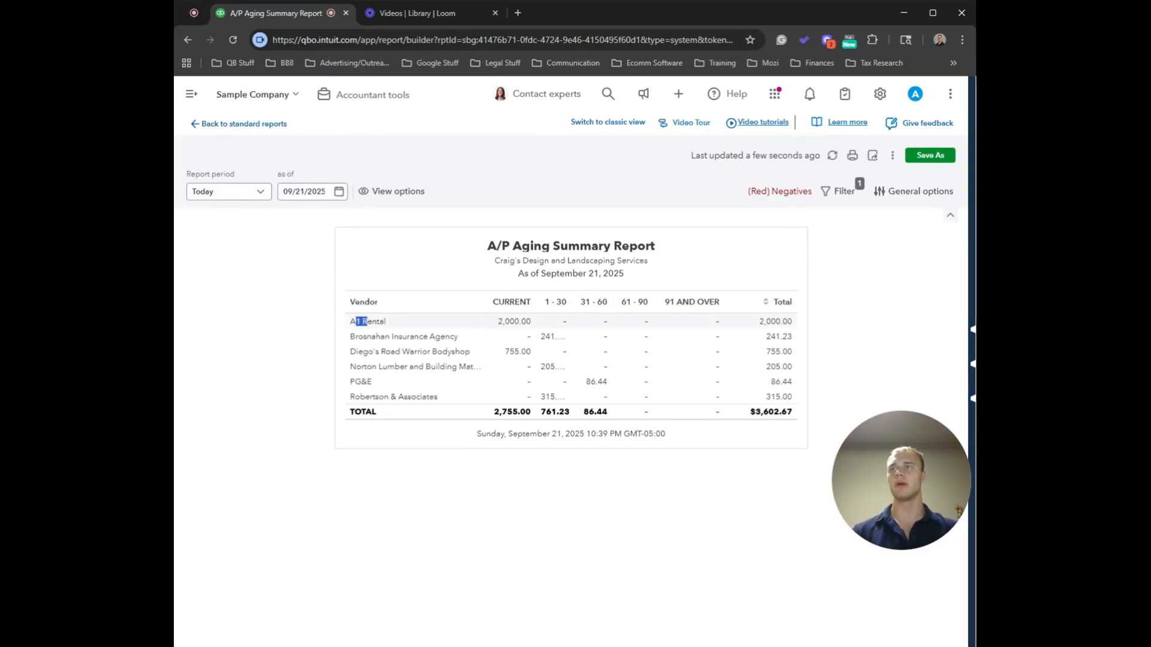
{"action": "left_click_drag", "start_coordinate": [367, 322], "coordinate": [377, 322]}
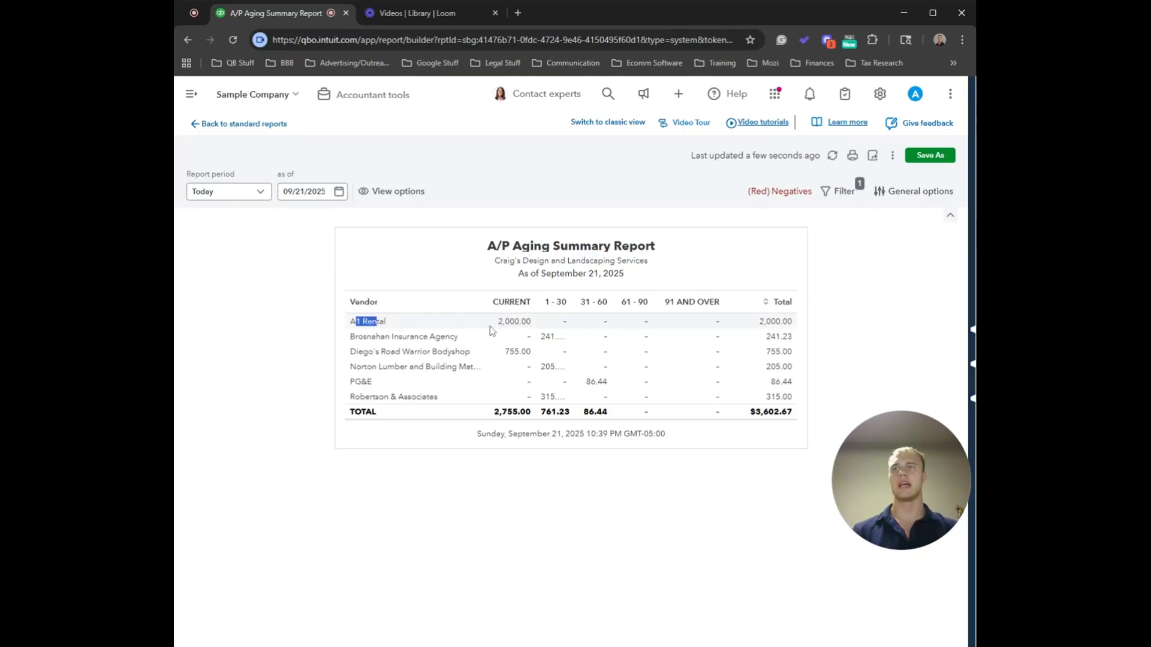
{"action": "left_click_drag", "start_coordinate": [497, 322], "coordinate": [527, 329]}
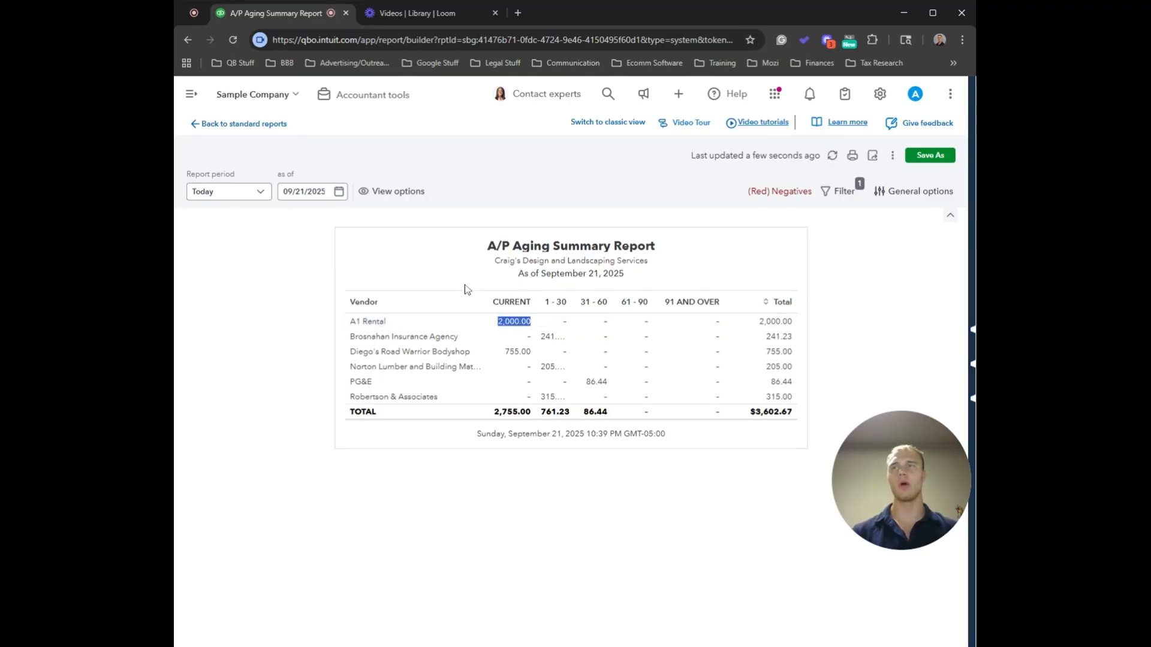
{"action": "left_click", "coordinate": [462, 264]}
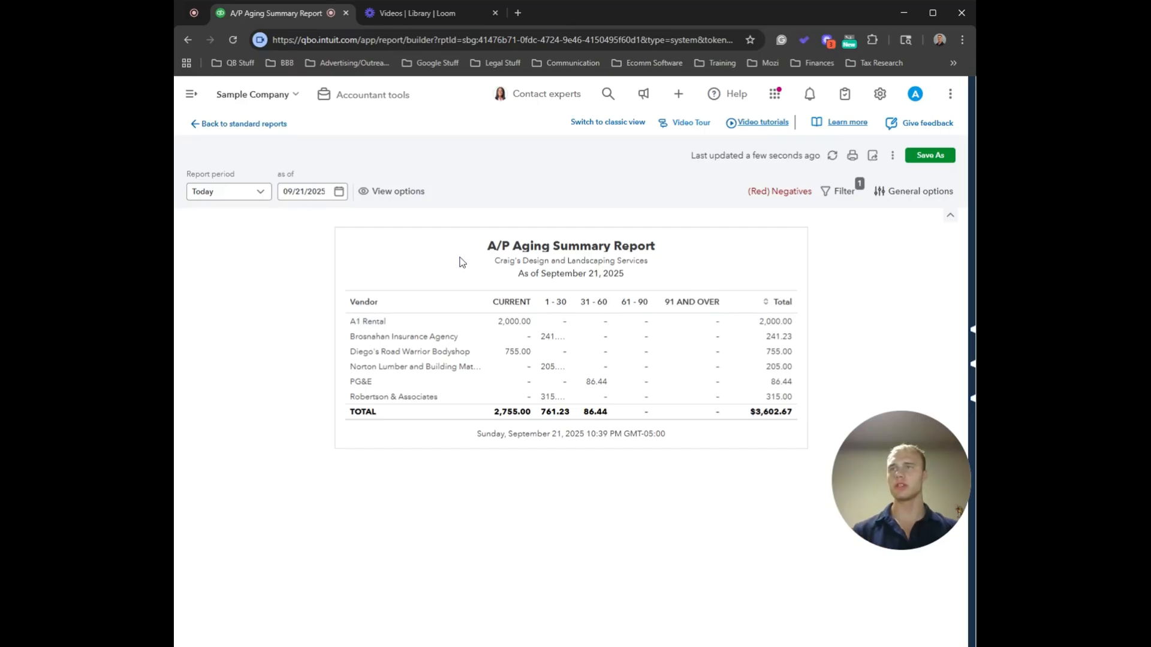